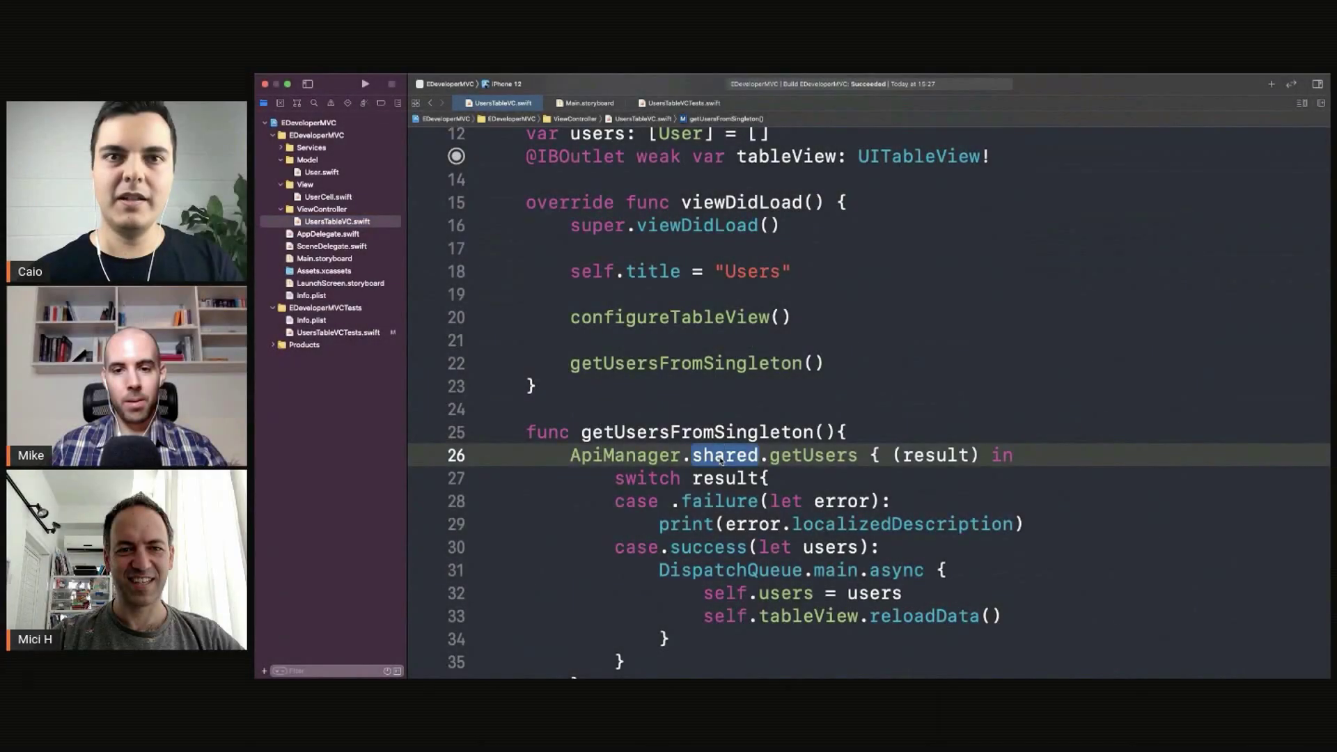
Jump from 'shared' in UsersTableVC.swift to its definition in ApiManager.swift.
super+click(720, 457)
click(710, 482)
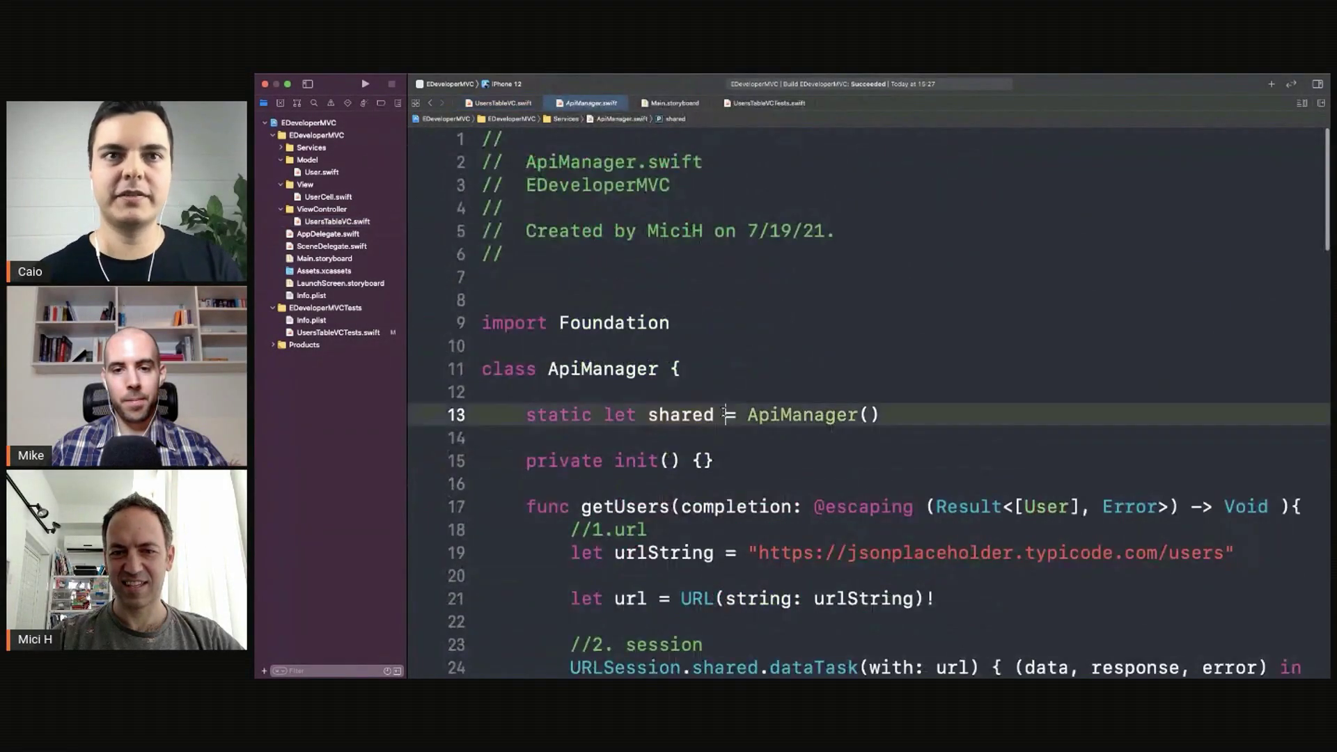
scroll(726, 415, down, 2)
click(581, 279)
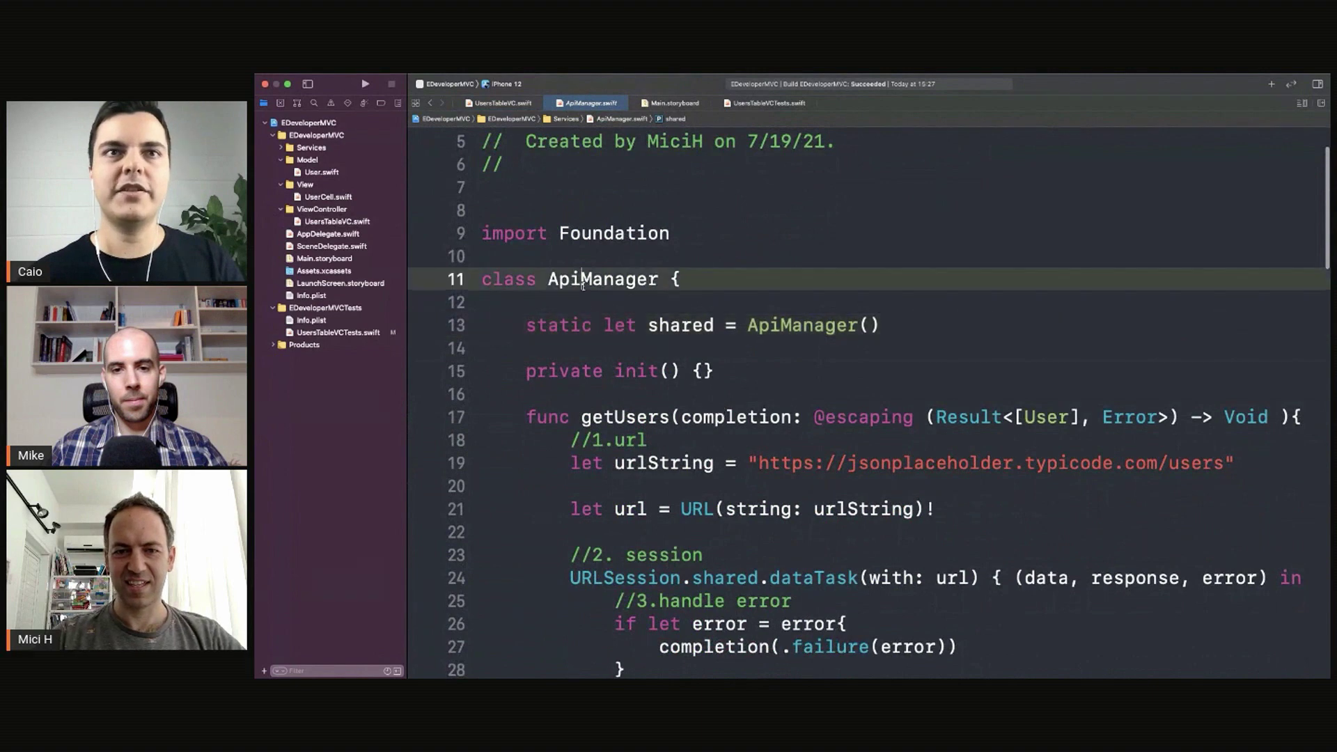
double_click(582, 279)
Highlight the private init line and the 'static let shared = ApiManager()' declaration.
drag(528, 371, 713, 372)
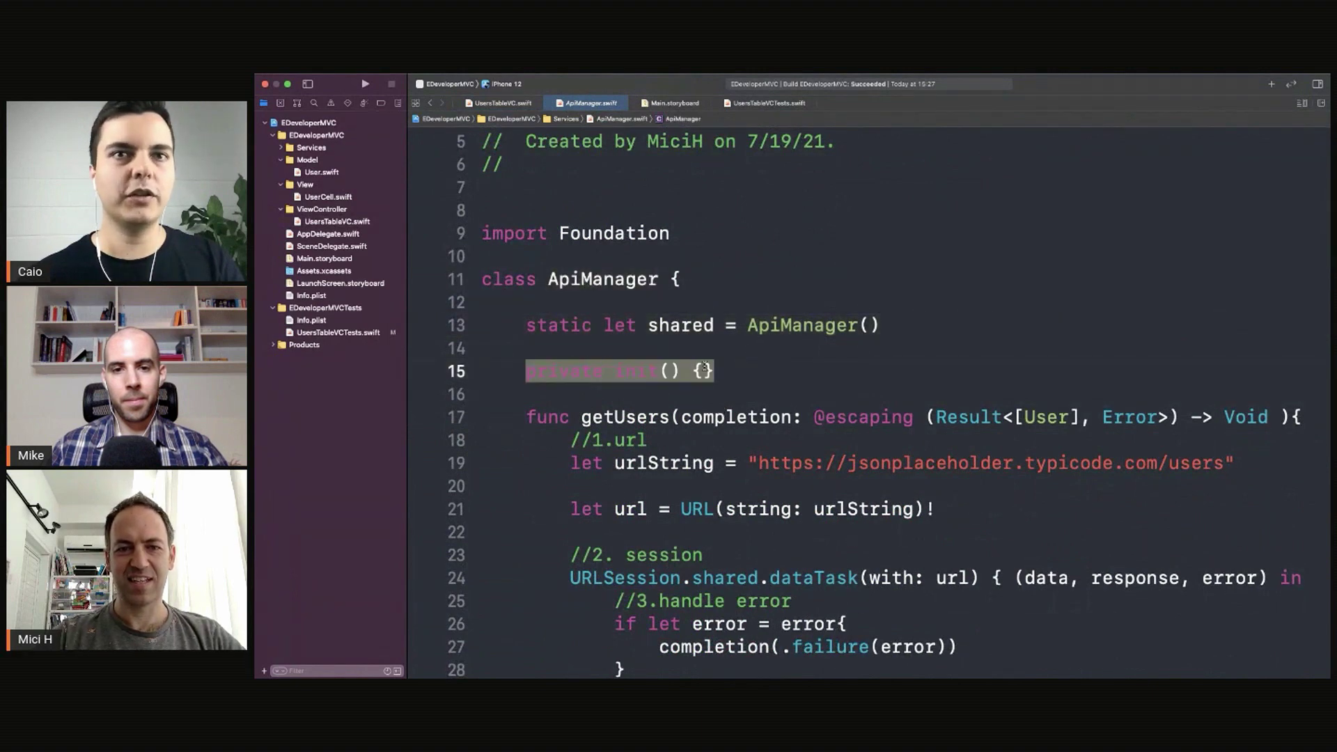
double_click(681, 325)
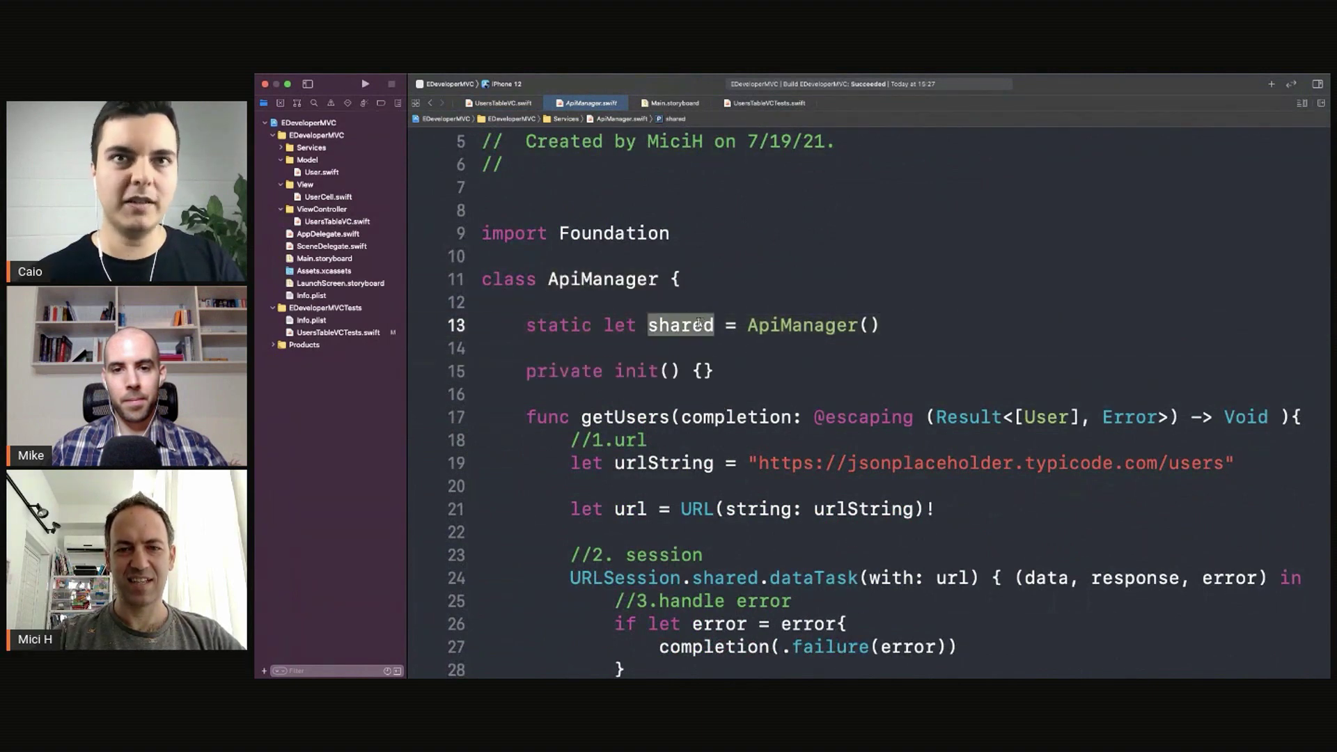
drag(648, 325, 900, 326)
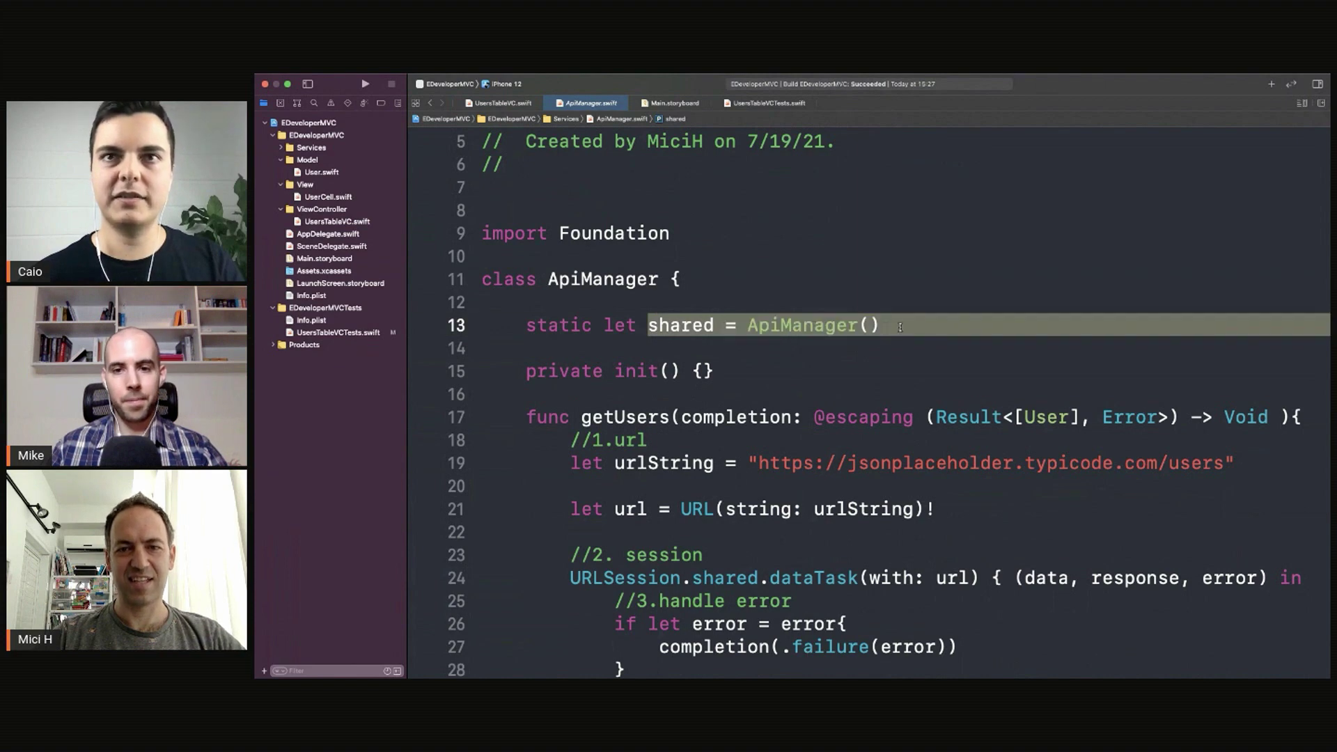
click(899, 326)
key(shift+Home)
key(Left)
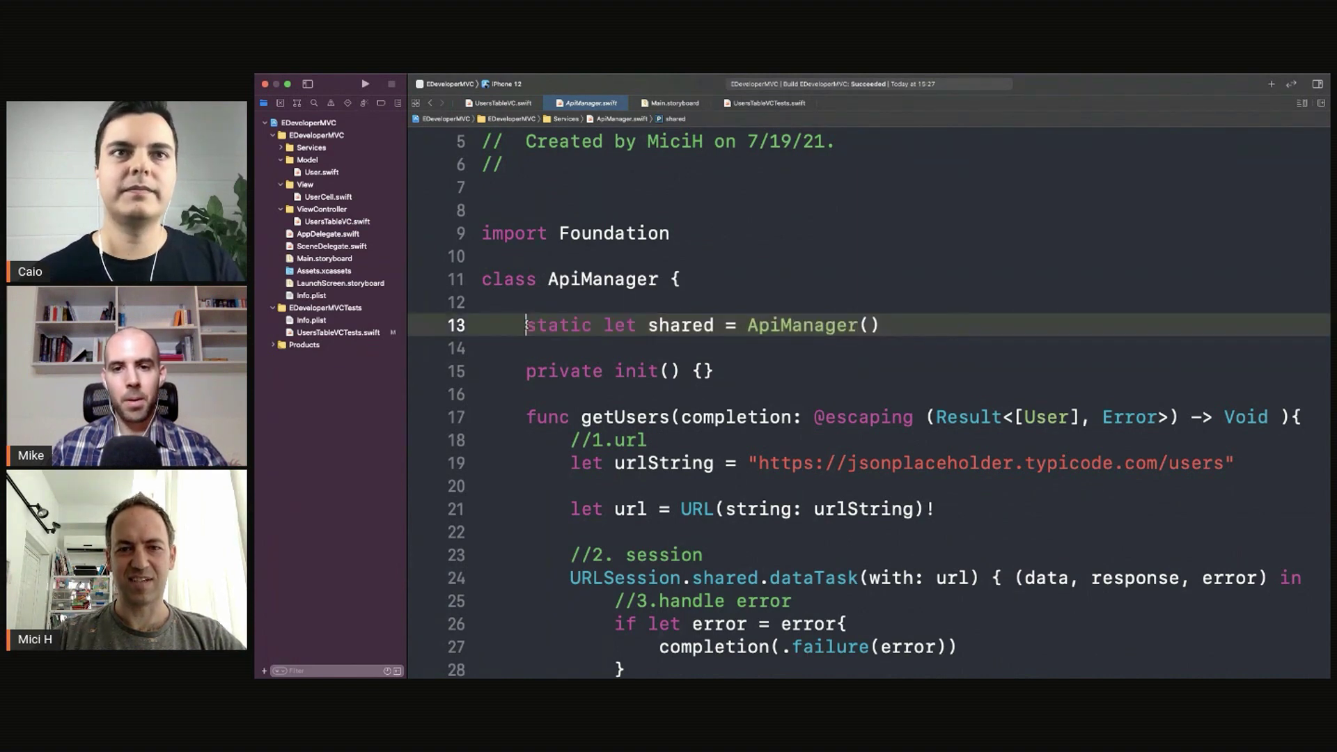
click(532, 372)
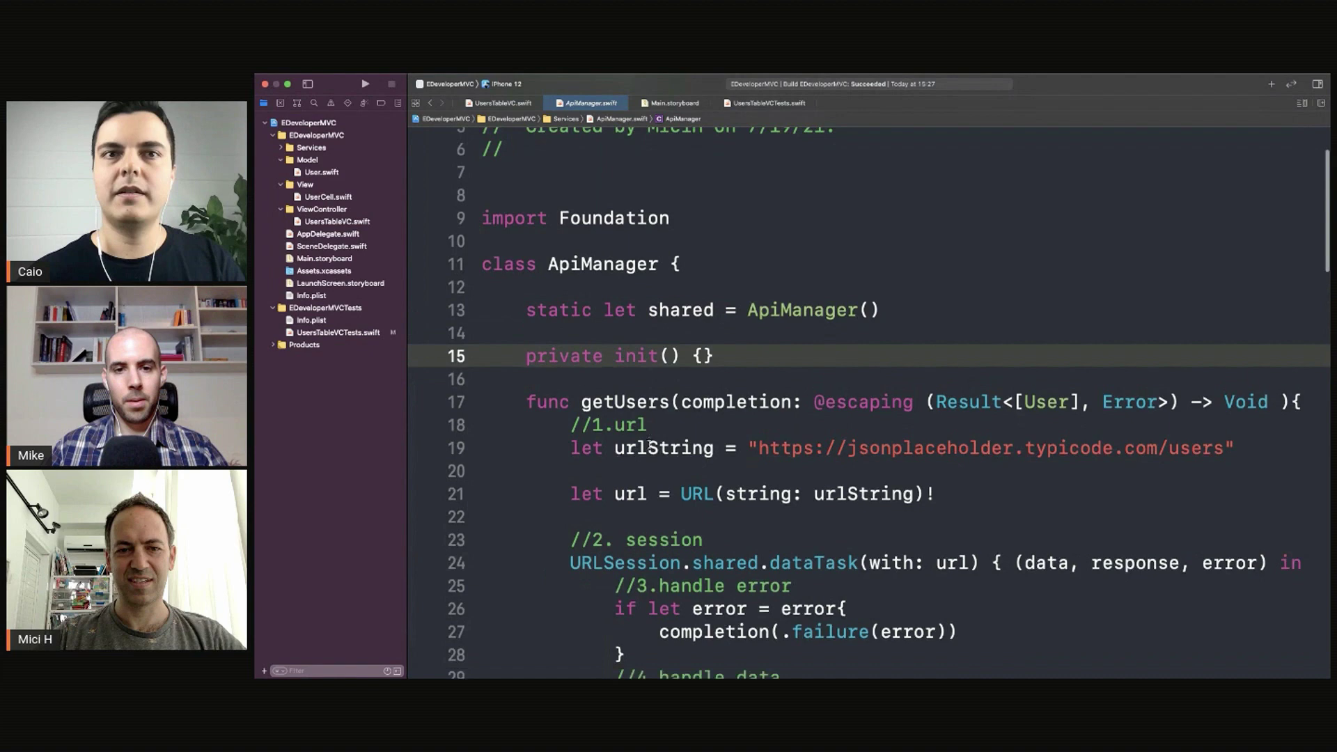
scroll(649, 447, down, 5)
double_click(606, 264)
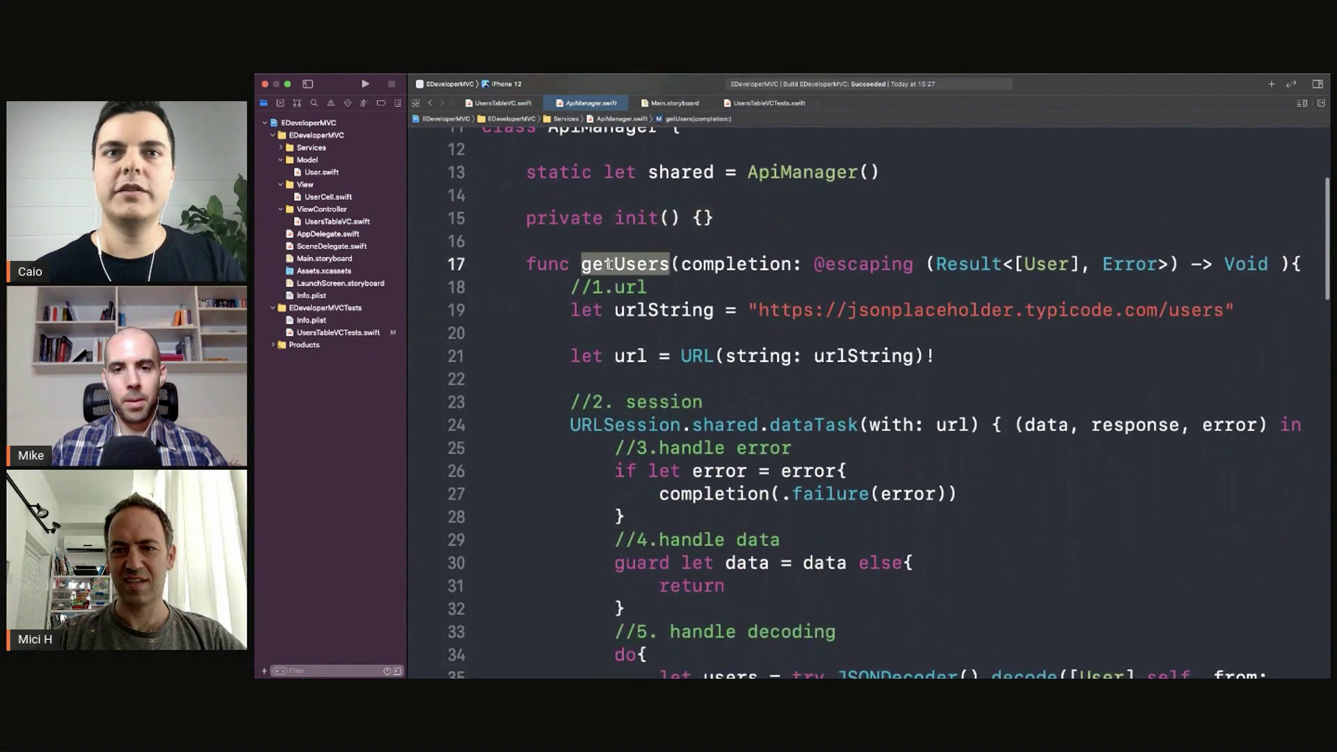
drag(571, 426, 759, 425)
scroll(704, 346, down, 5)
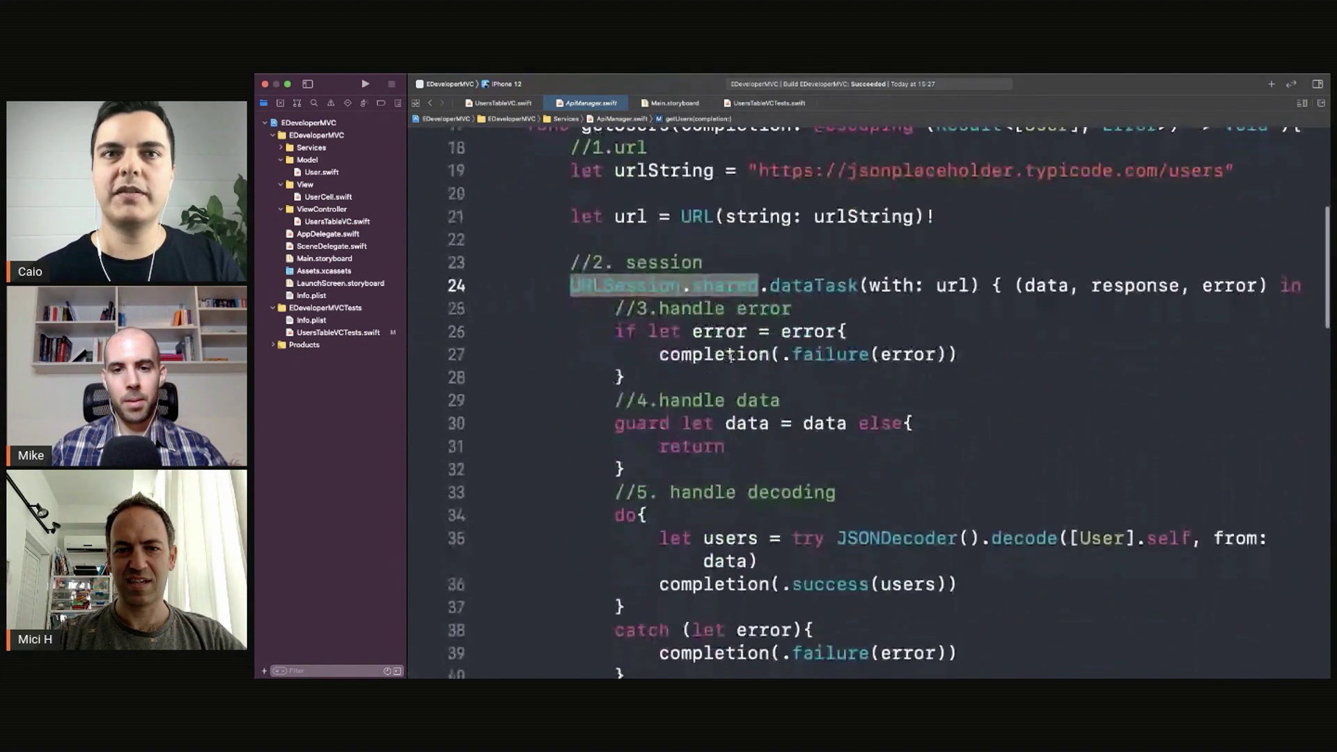
drag(615, 326, 626, 373)
click(690, 489)
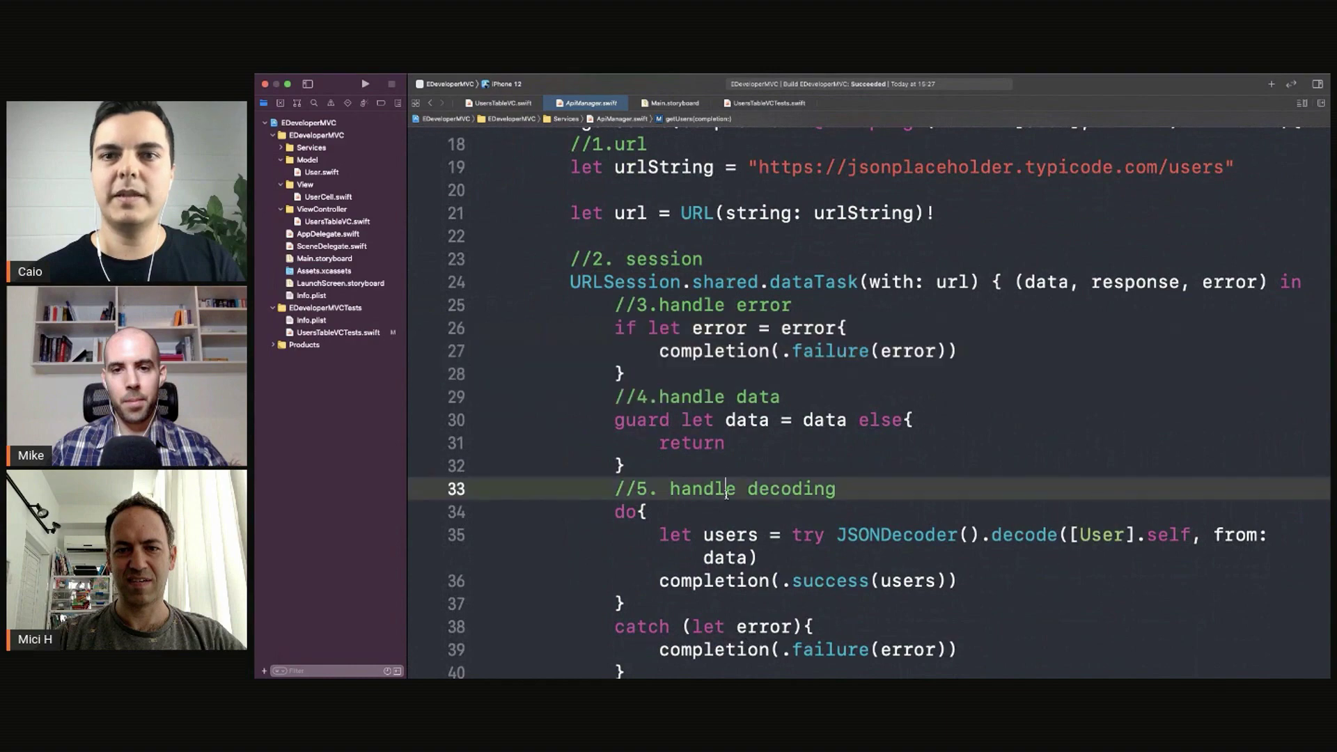
scroll(690, 489, down, 3)
click(901, 462)
scroll(901, 462, down, 4)
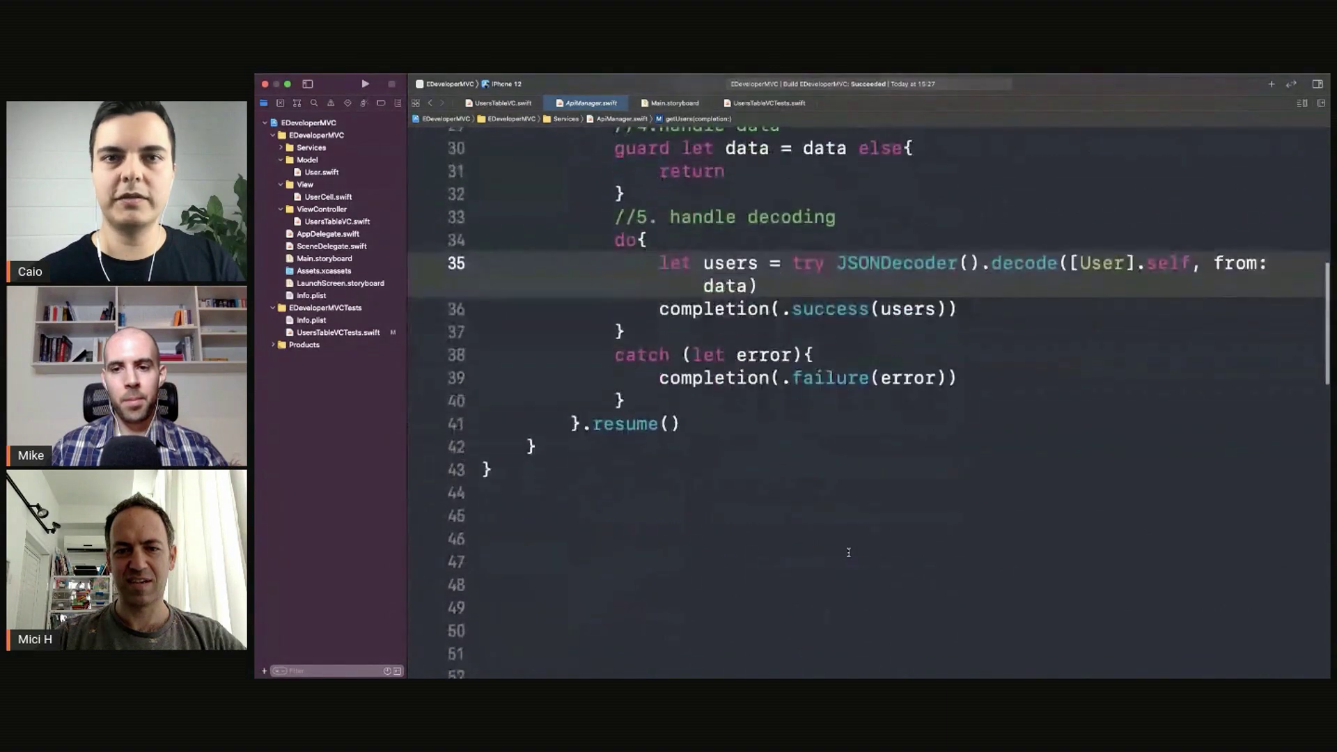
scroll(848, 551, up, 12)
scroll(848, 551, up, 8)
Highlight getUsers, the ApiManager class name, 'static let shared' and 'private init'.
click(829, 481)
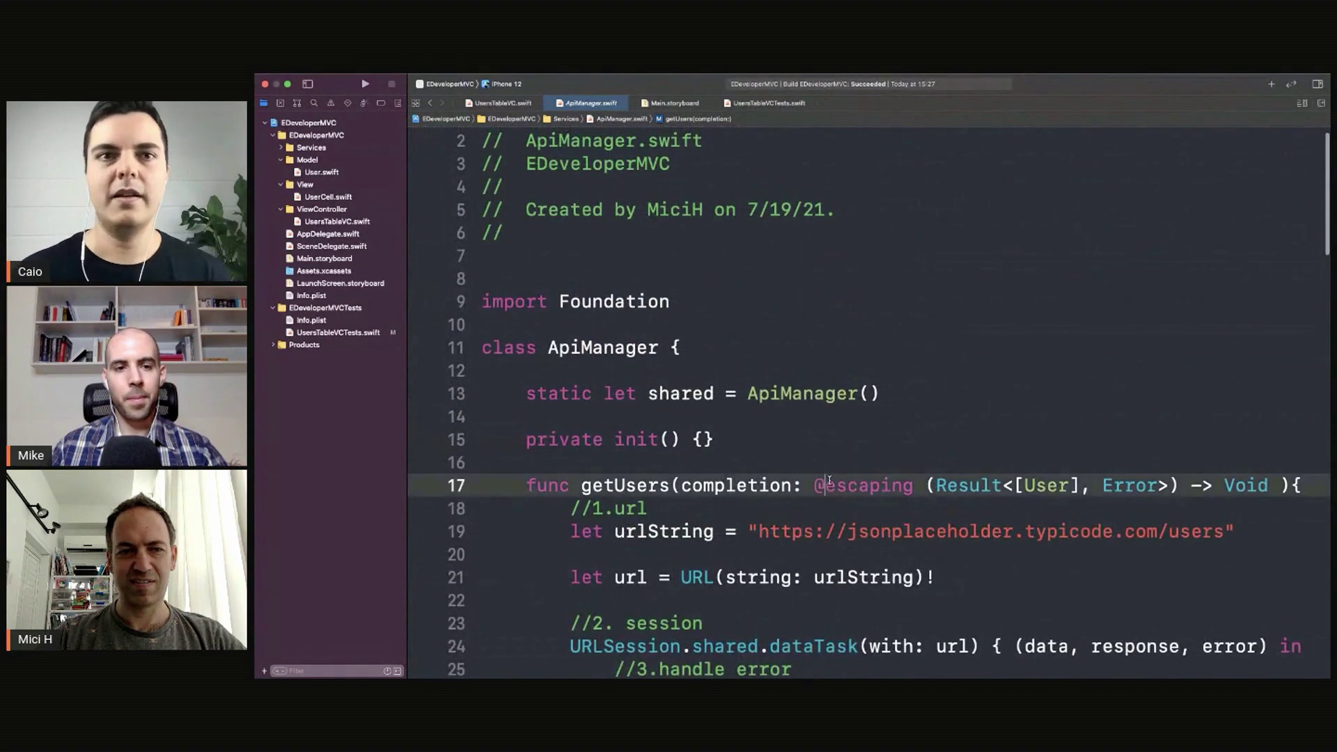
scroll(830, 481, down, 4)
scroll(831, 481, down, 2)
double_click(603, 186)
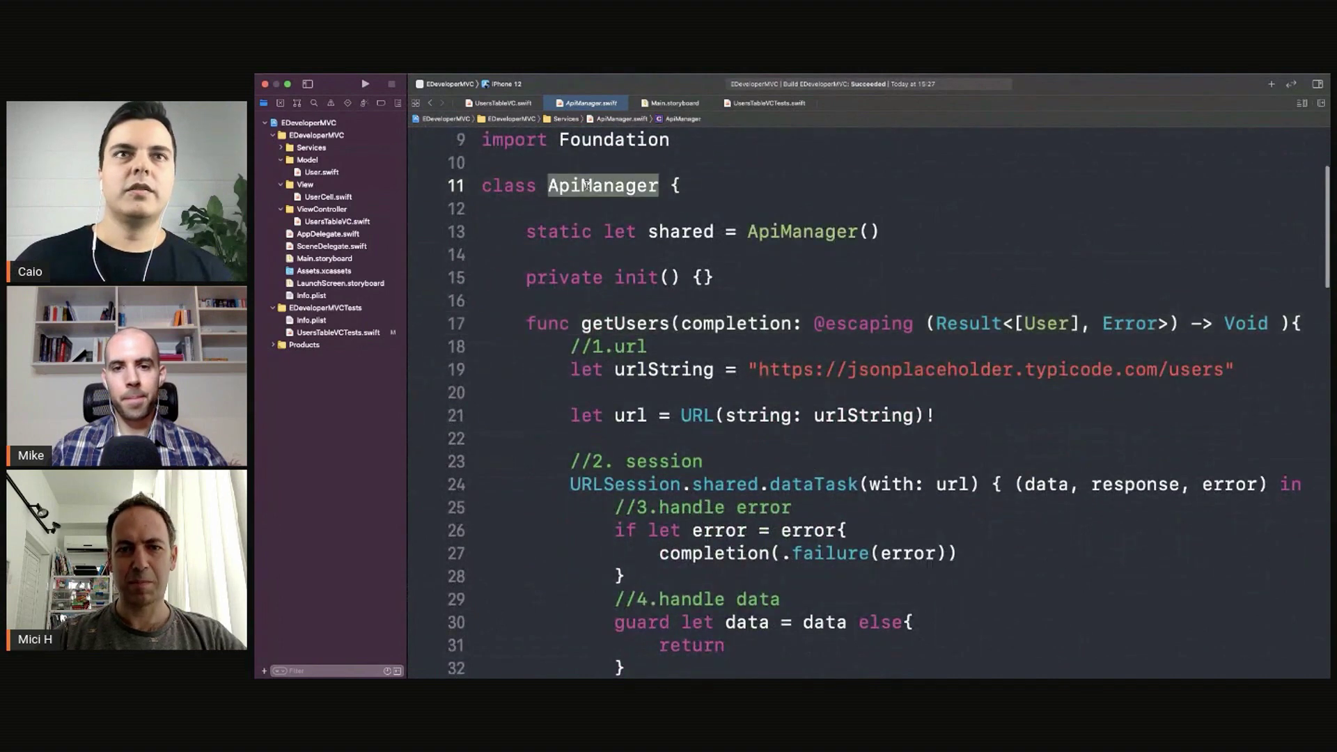
drag(526, 232, 638, 232)
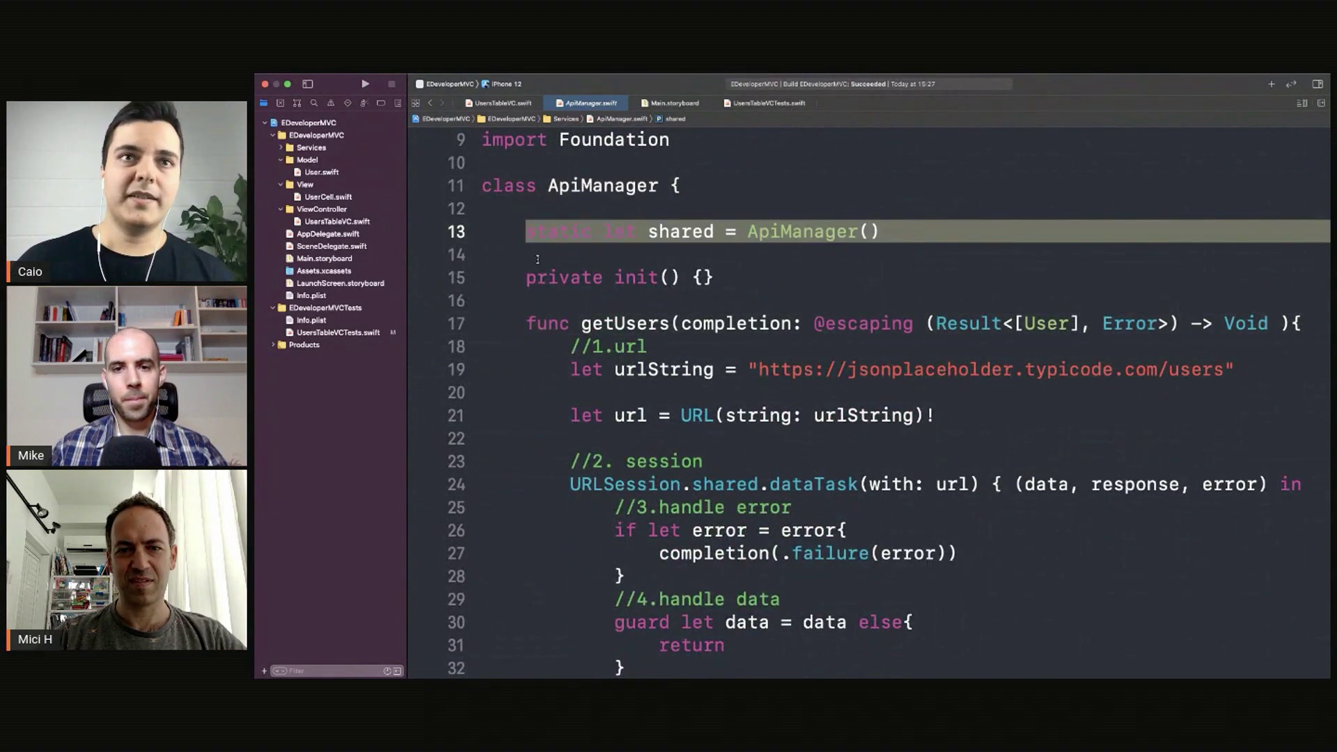
drag(527, 278, 658, 278)
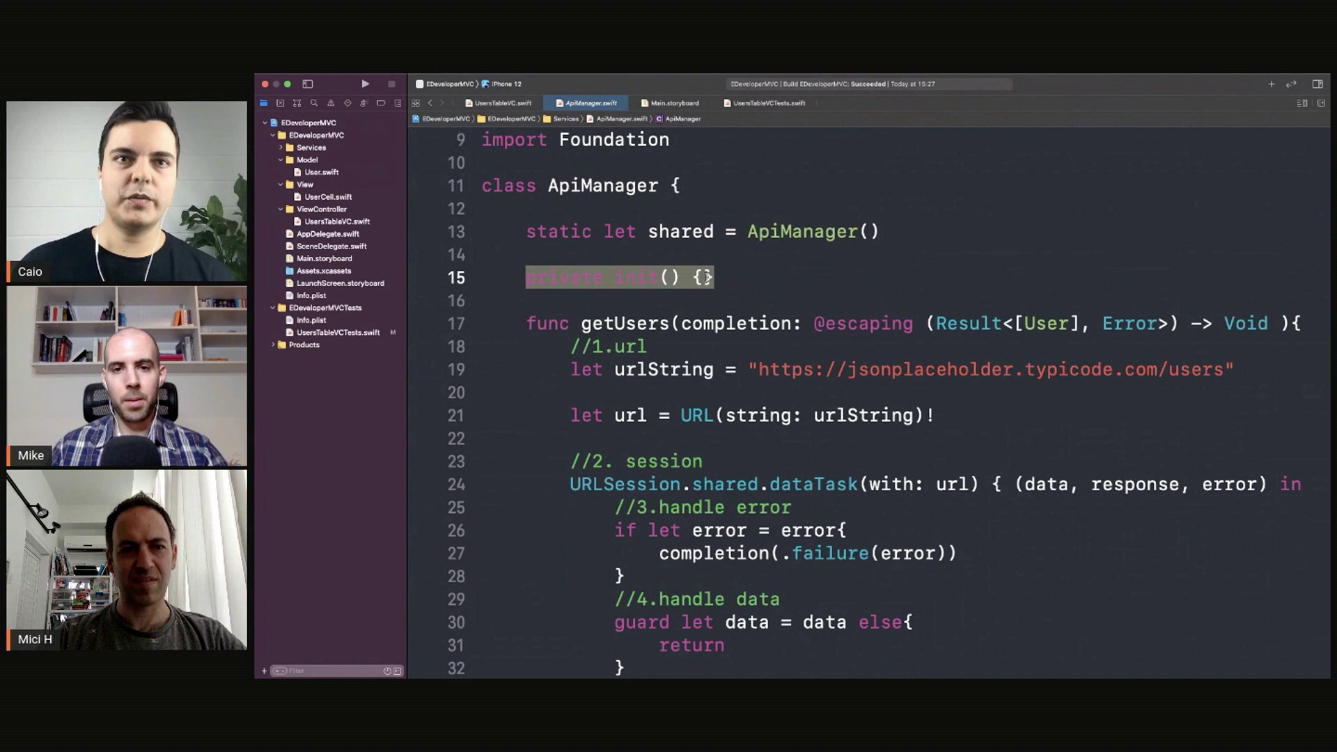
scroll(713, 278, up, 2)
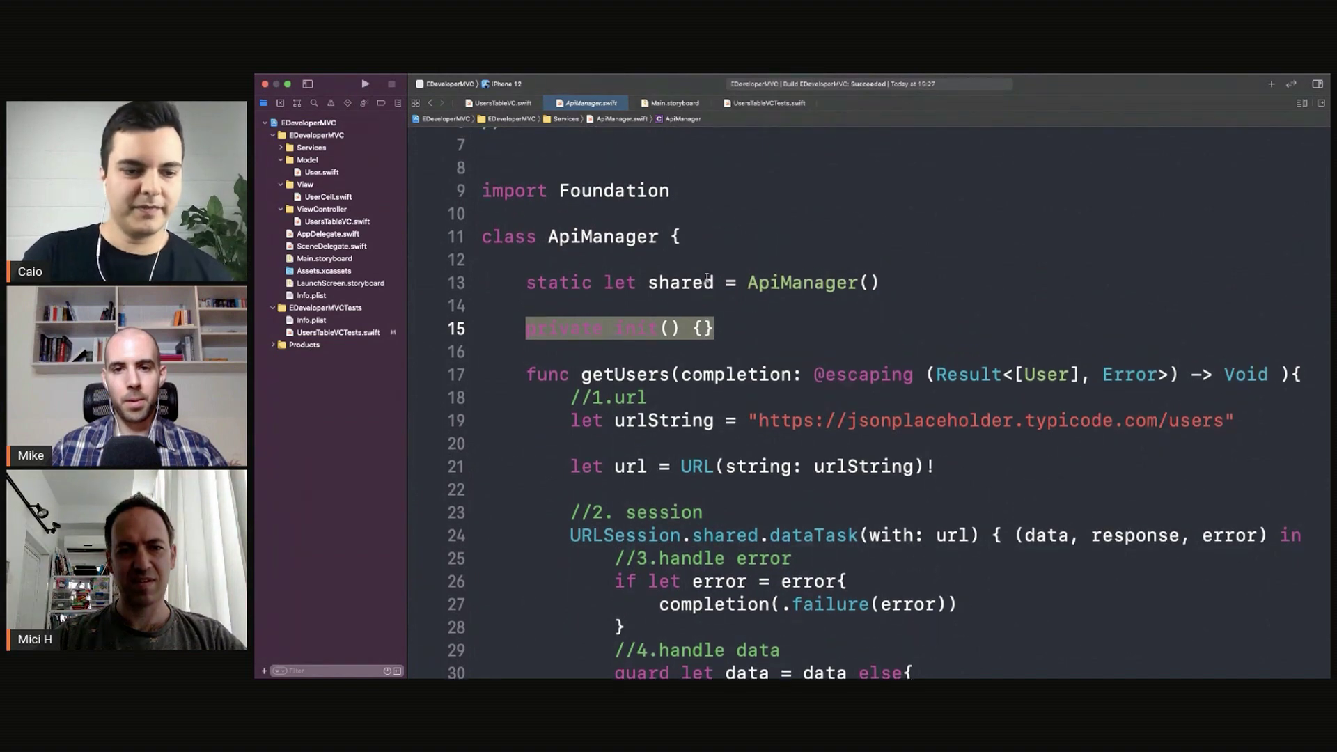
Highlight URLSession.shared in the getUsers data task, then return to the private init line.
mouse_move(571, 535)
mouse_down()
mouse_move(704, 534)
mouse_move(679, 535)
mouse_up()
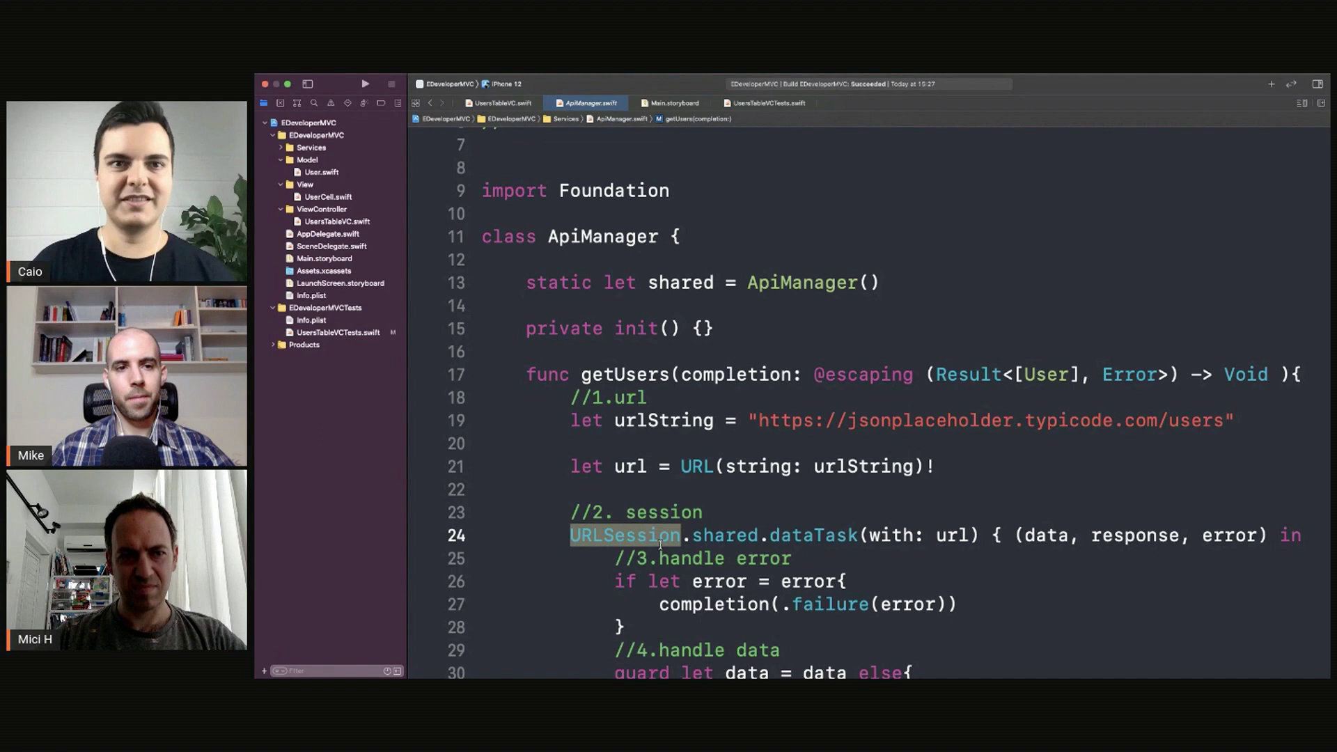
drag(641, 536, 713, 535)
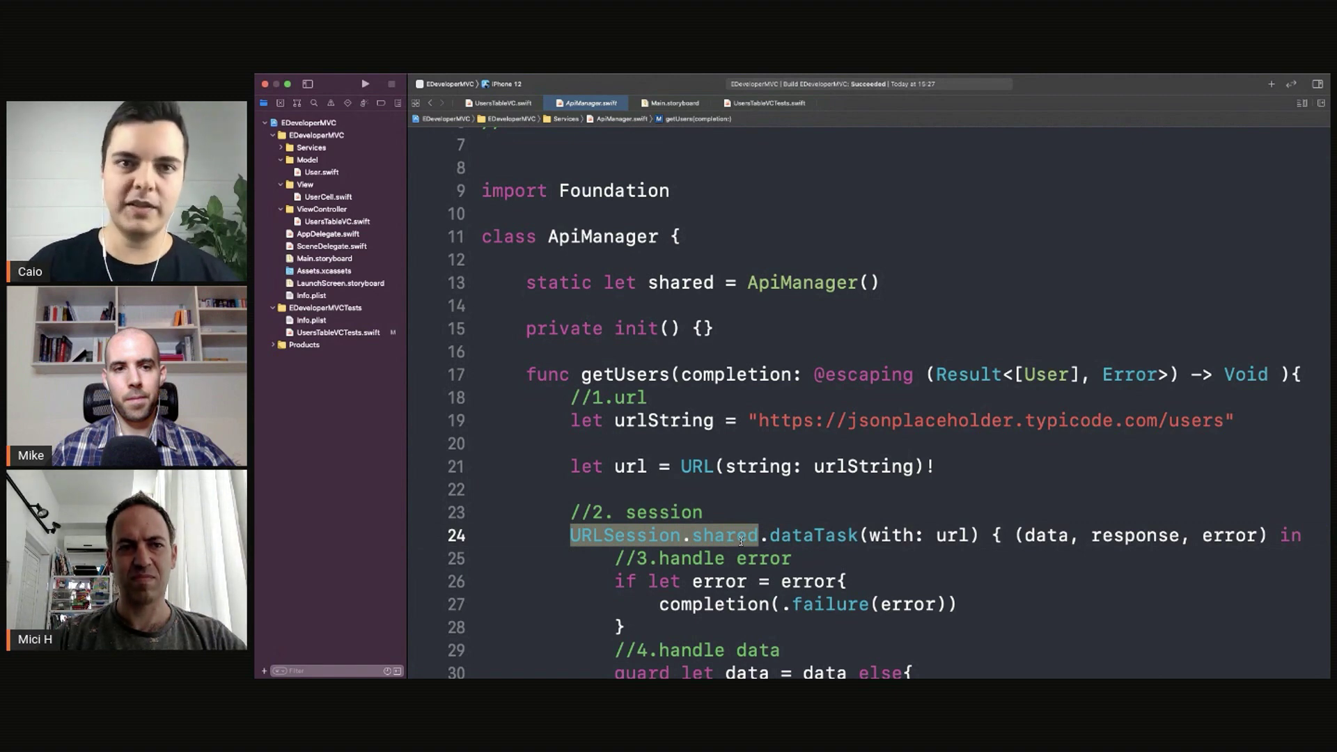
double_click(704, 535)
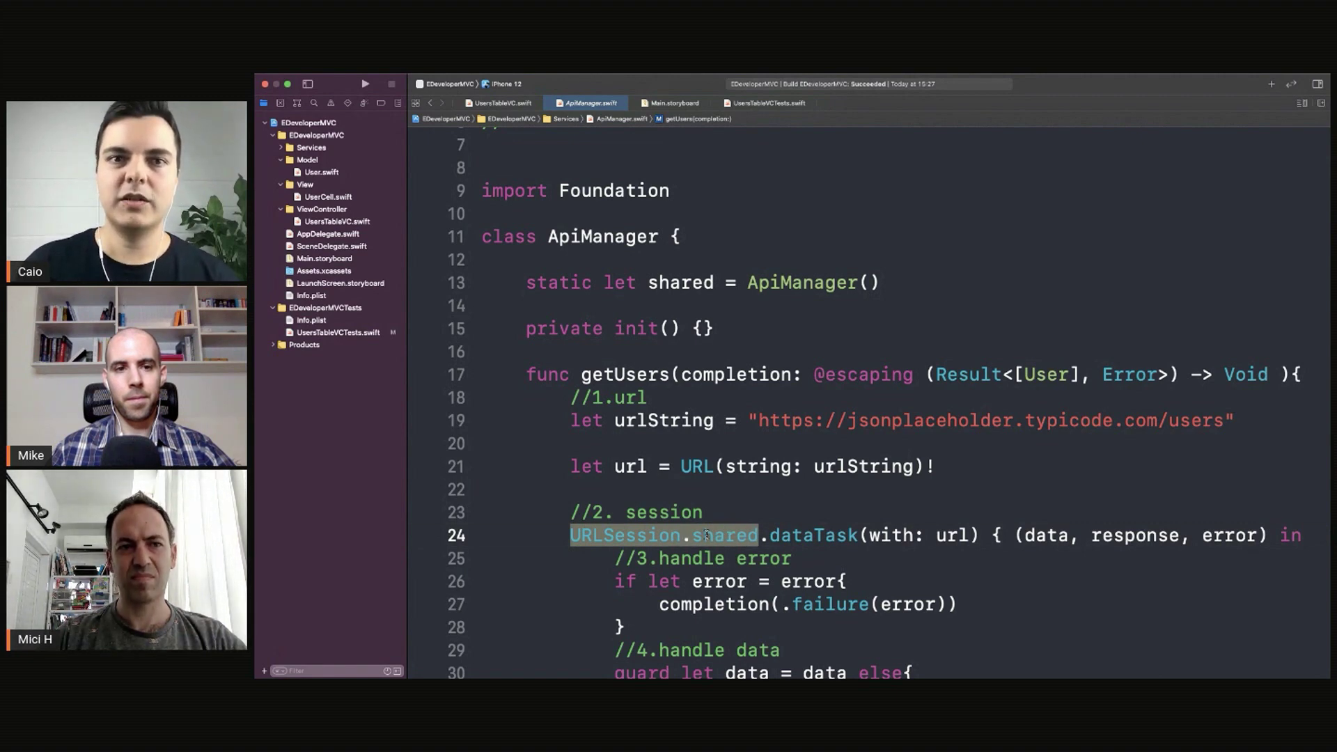
click(647, 535)
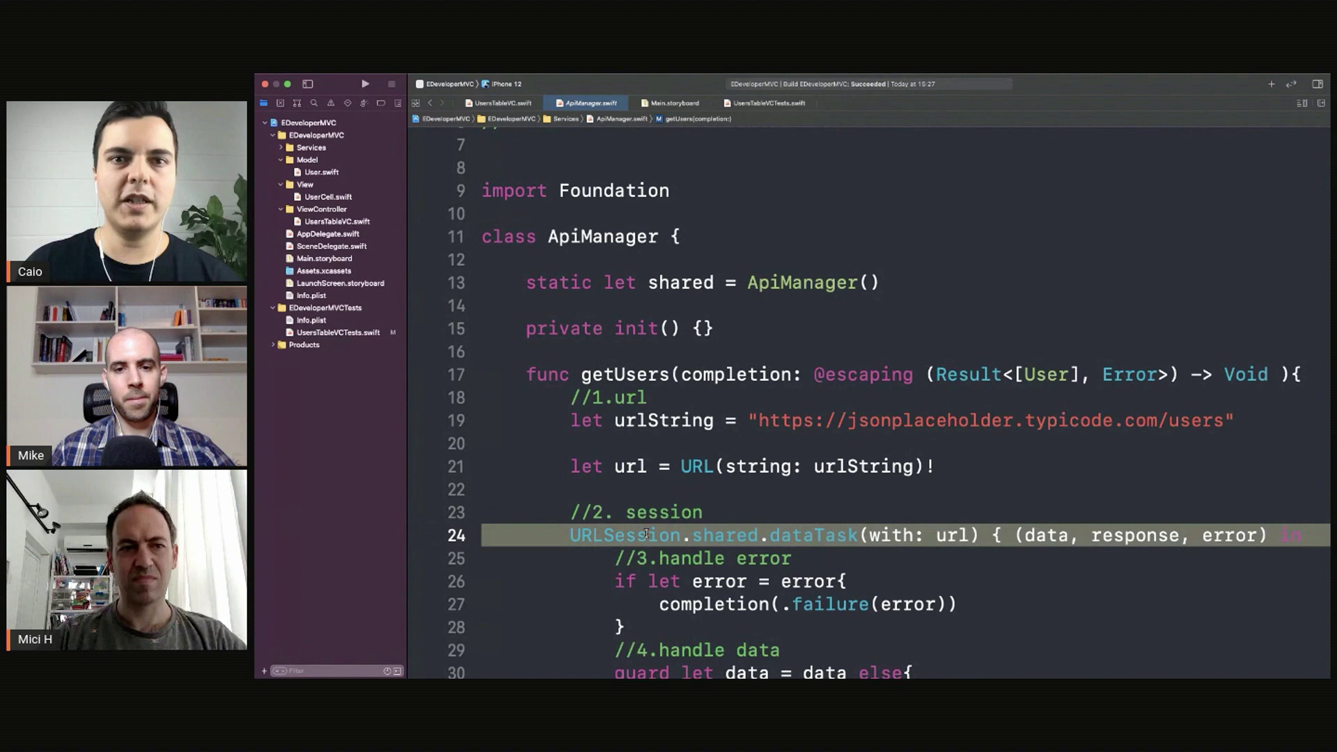
click(599, 329)
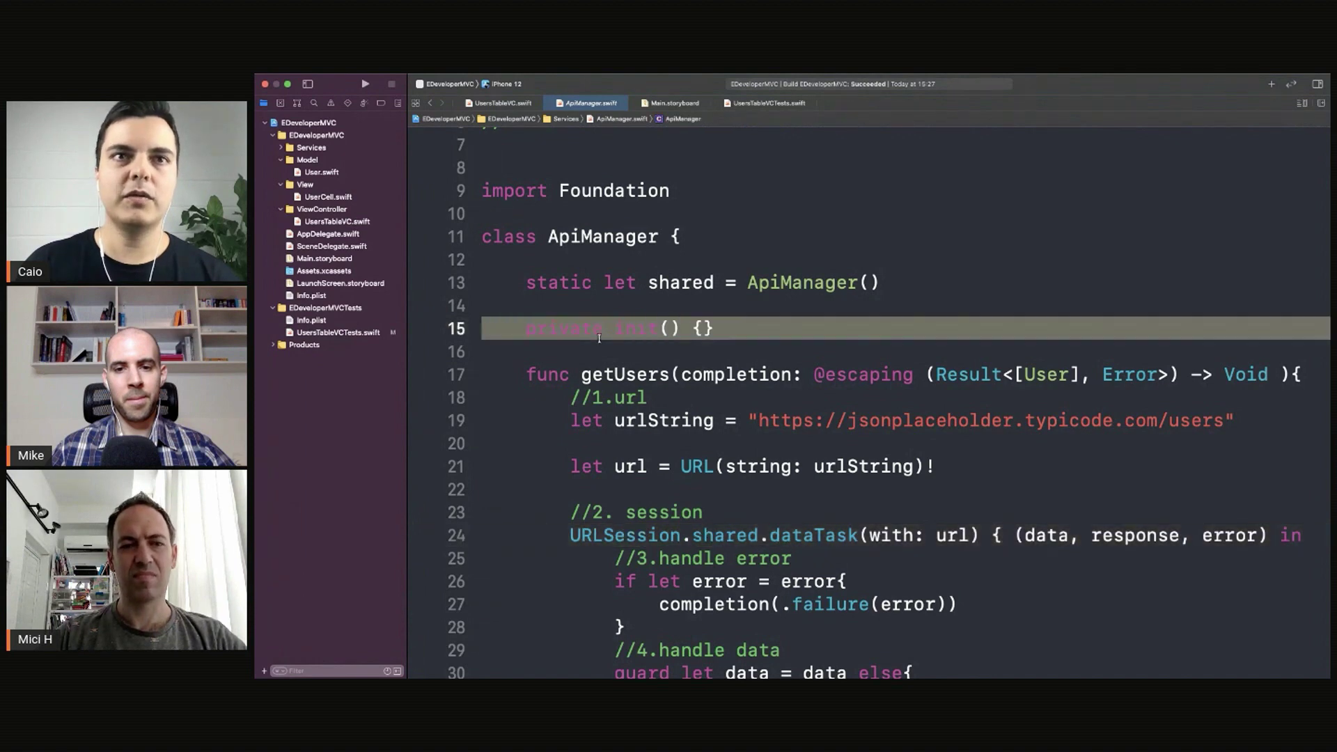
Delete the private init line, then inspect 'shared' and the ApiManager() call.
key(super+BackSpace)
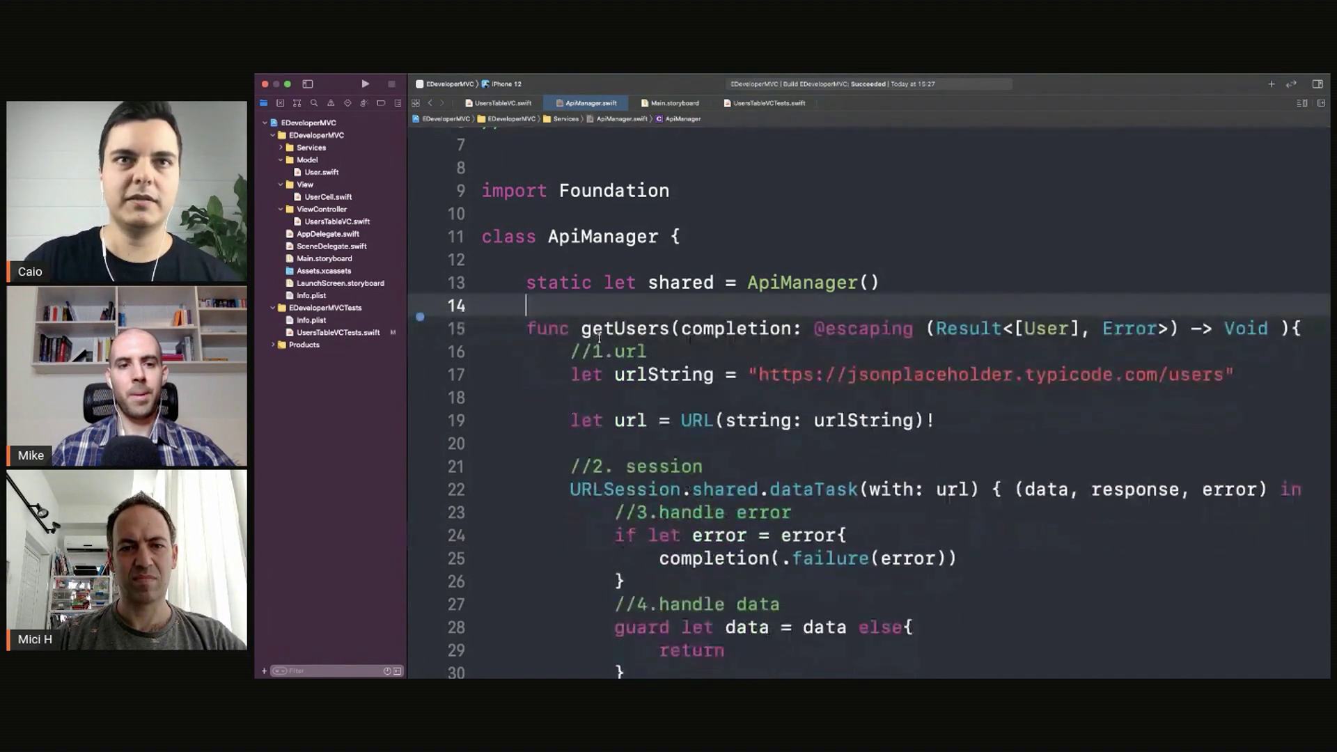
double_click(681, 282)
click(799, 282)
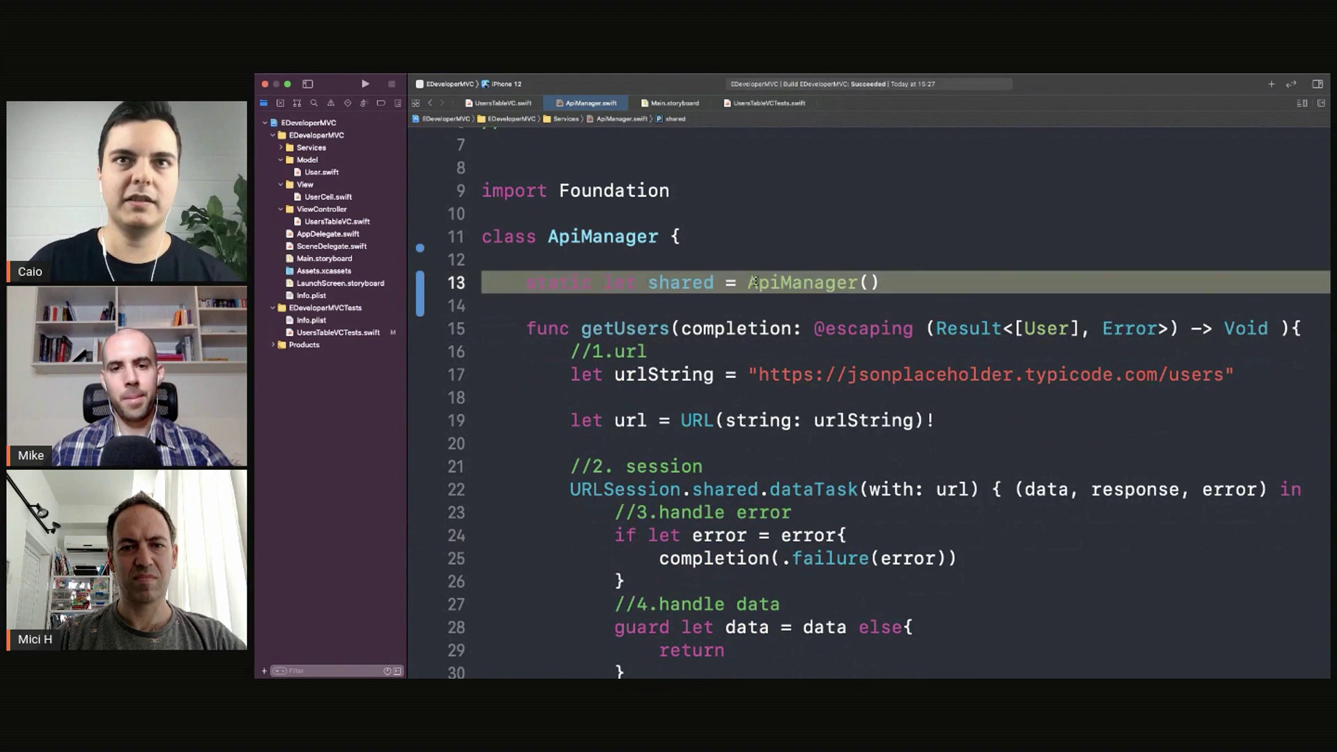
double_click(800, 282)
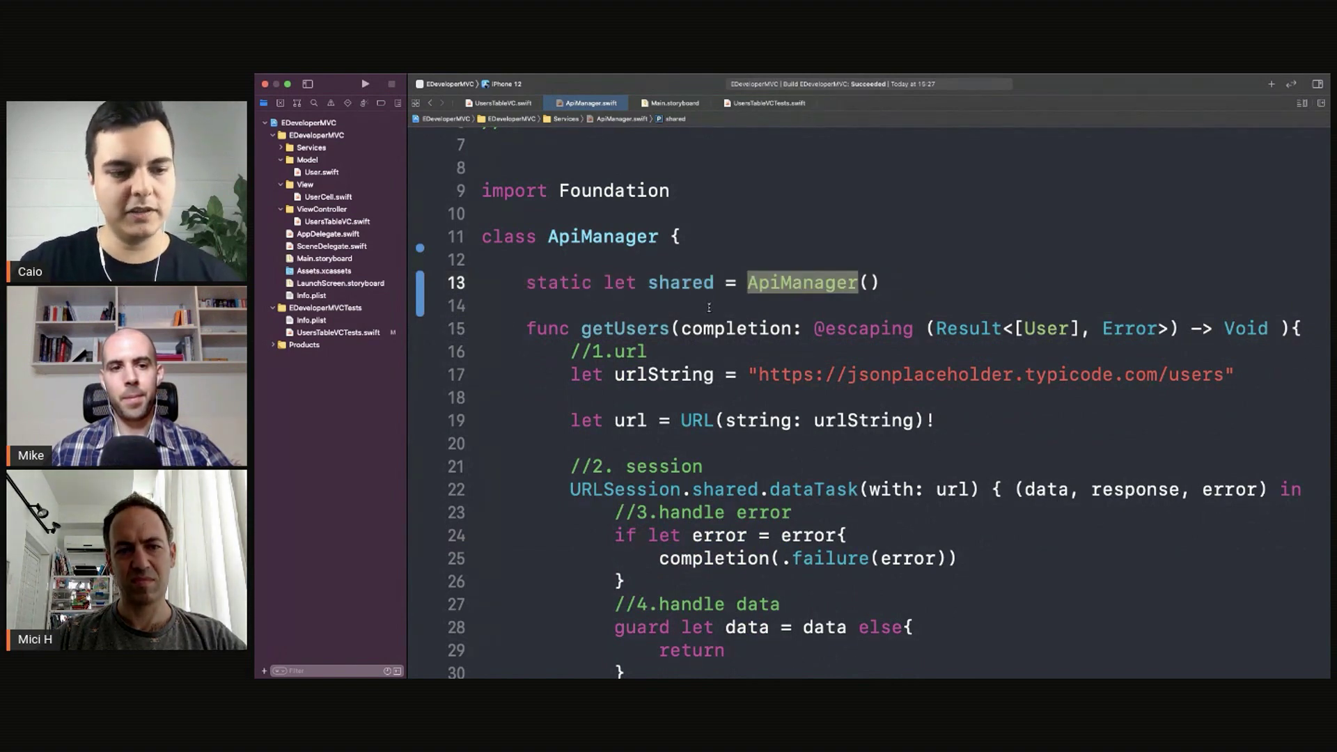
double_click(679, 283)
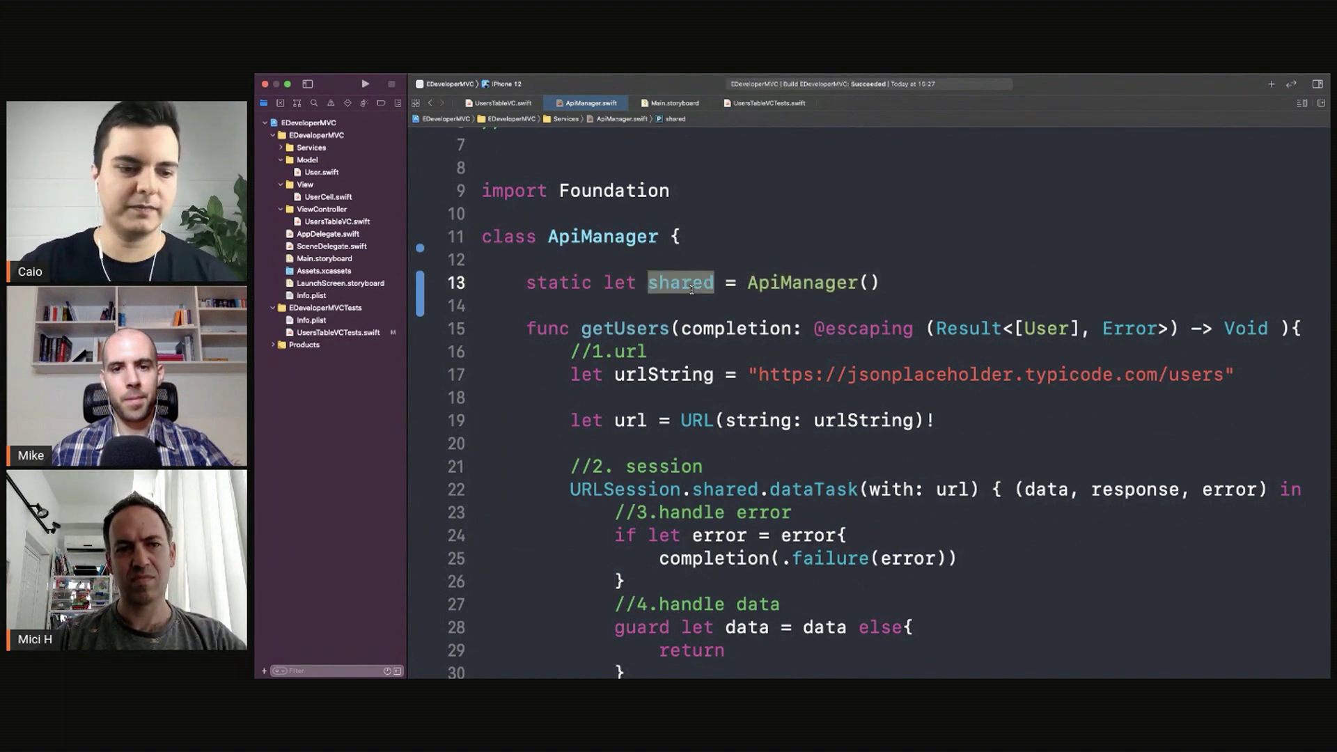
click(691, 259)
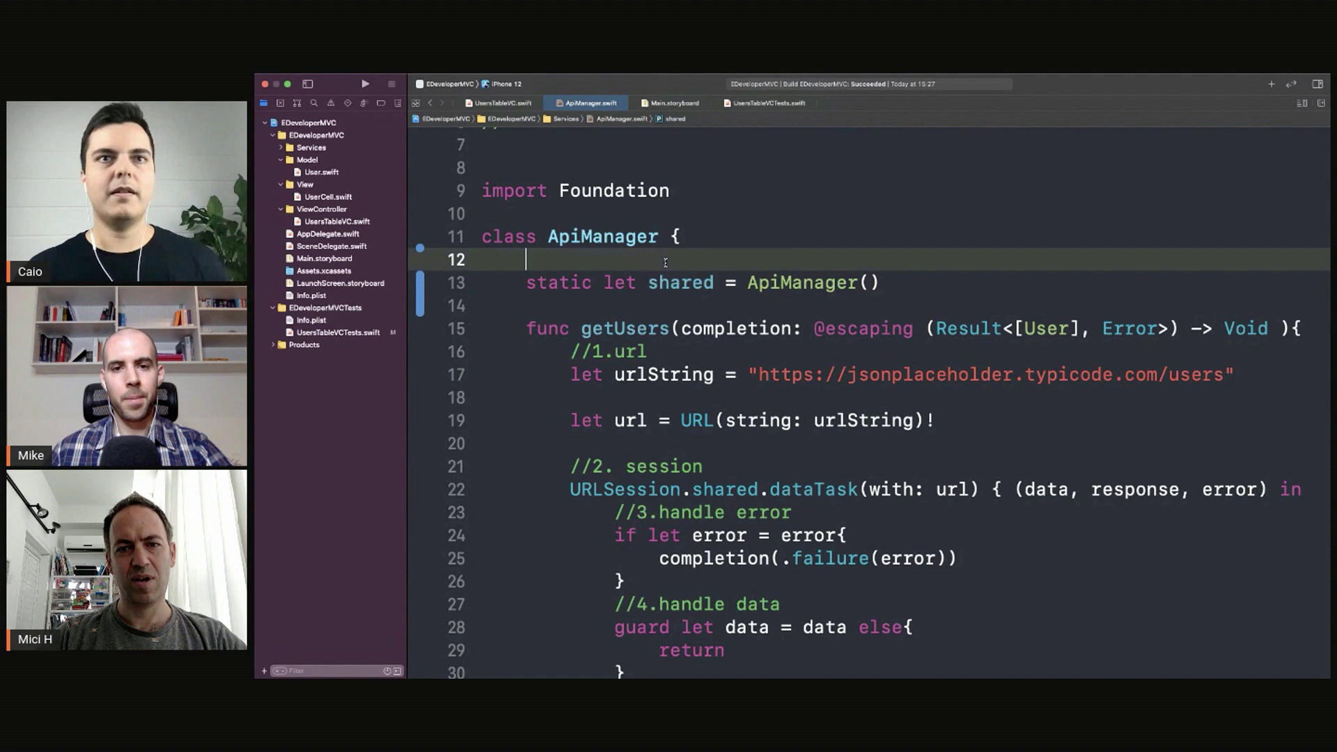
Remove the leftover private init remnants and blank line, then select the ApiManager class name.
triple_click(640, 285)
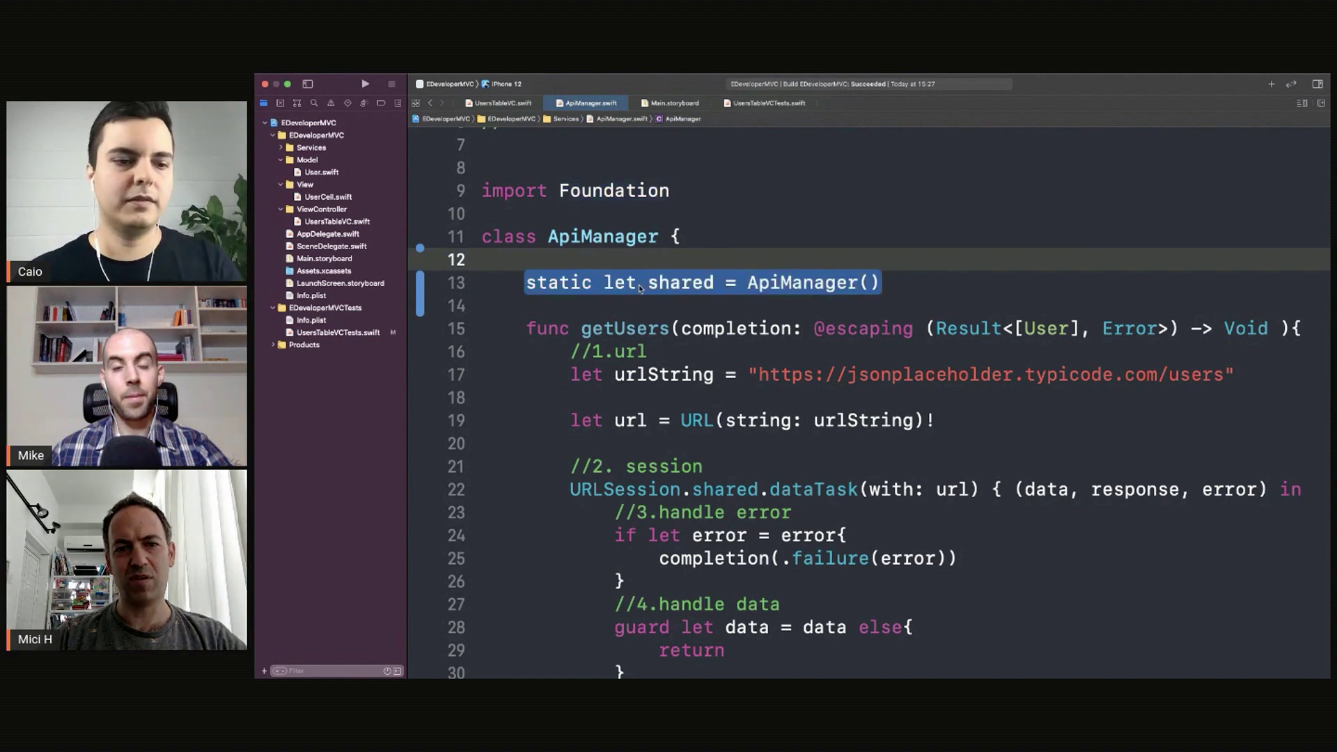
click(638, 286)
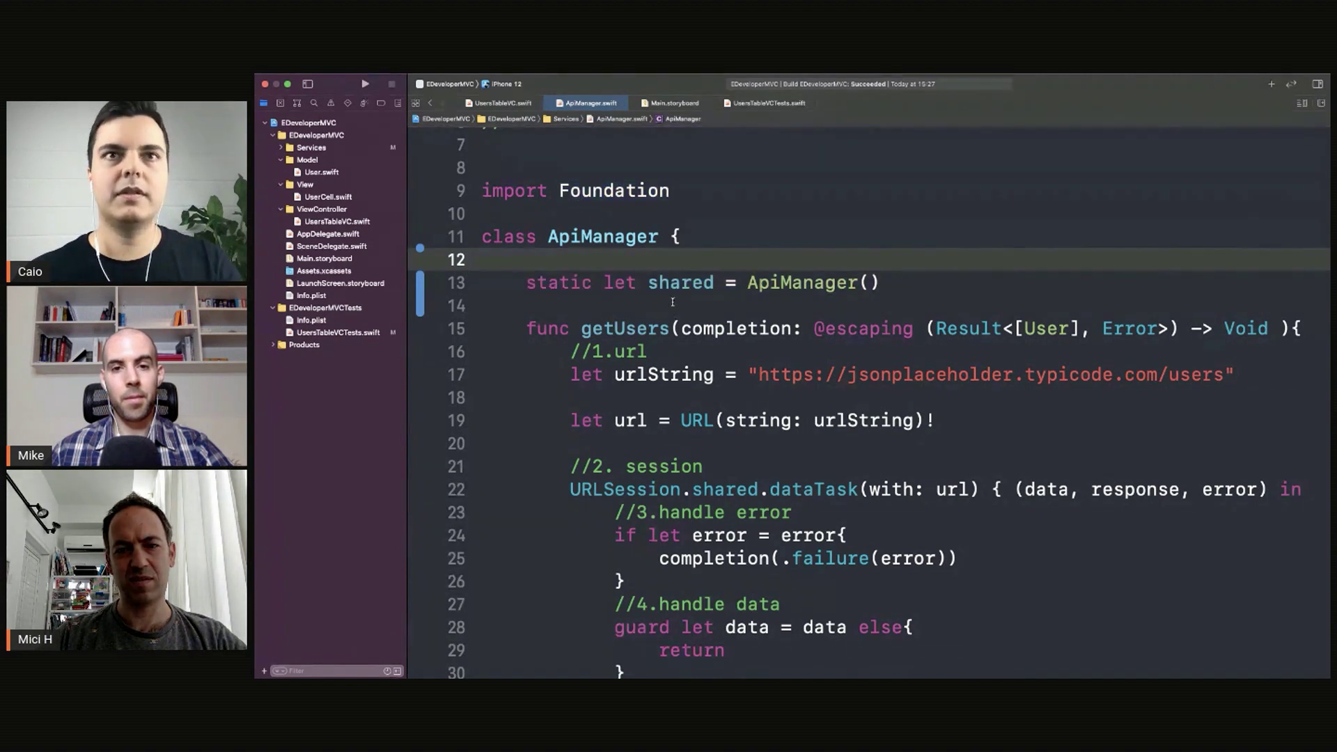
double_click(669, 285)
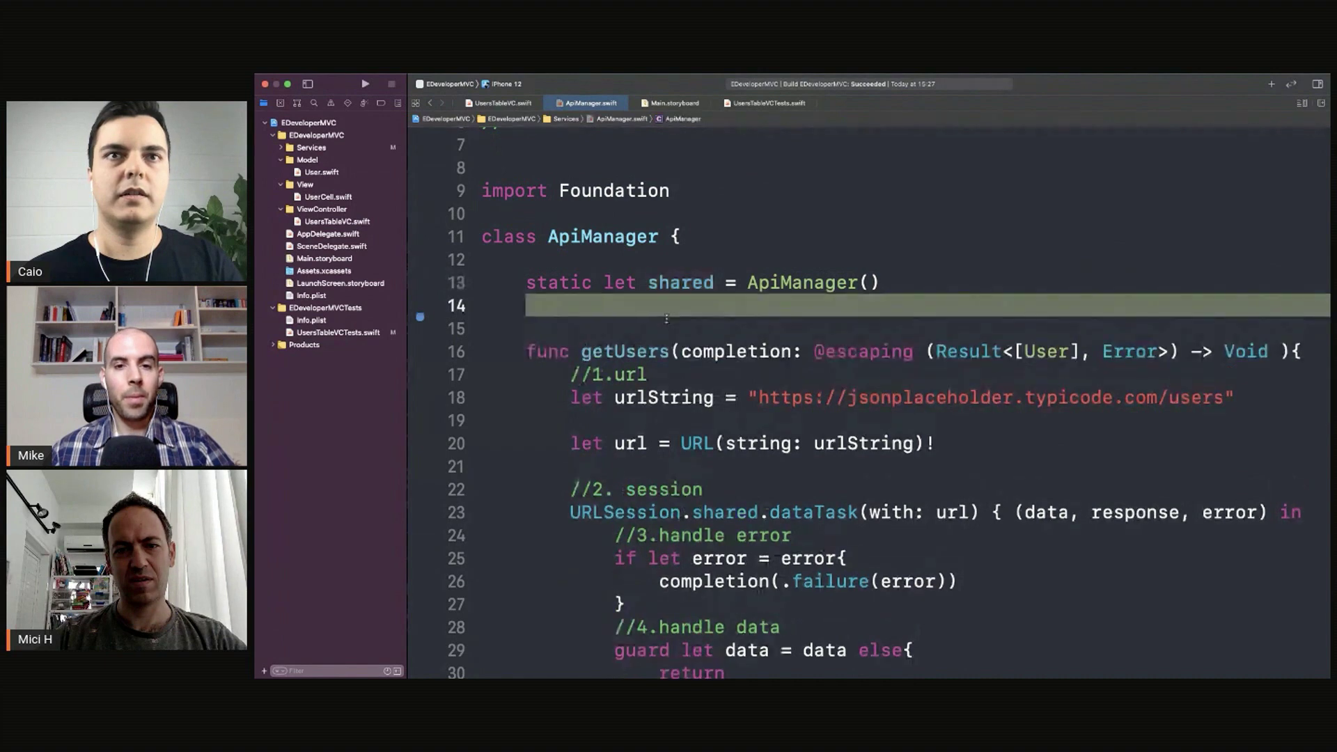
text(private init() {})
key(BackSpace)
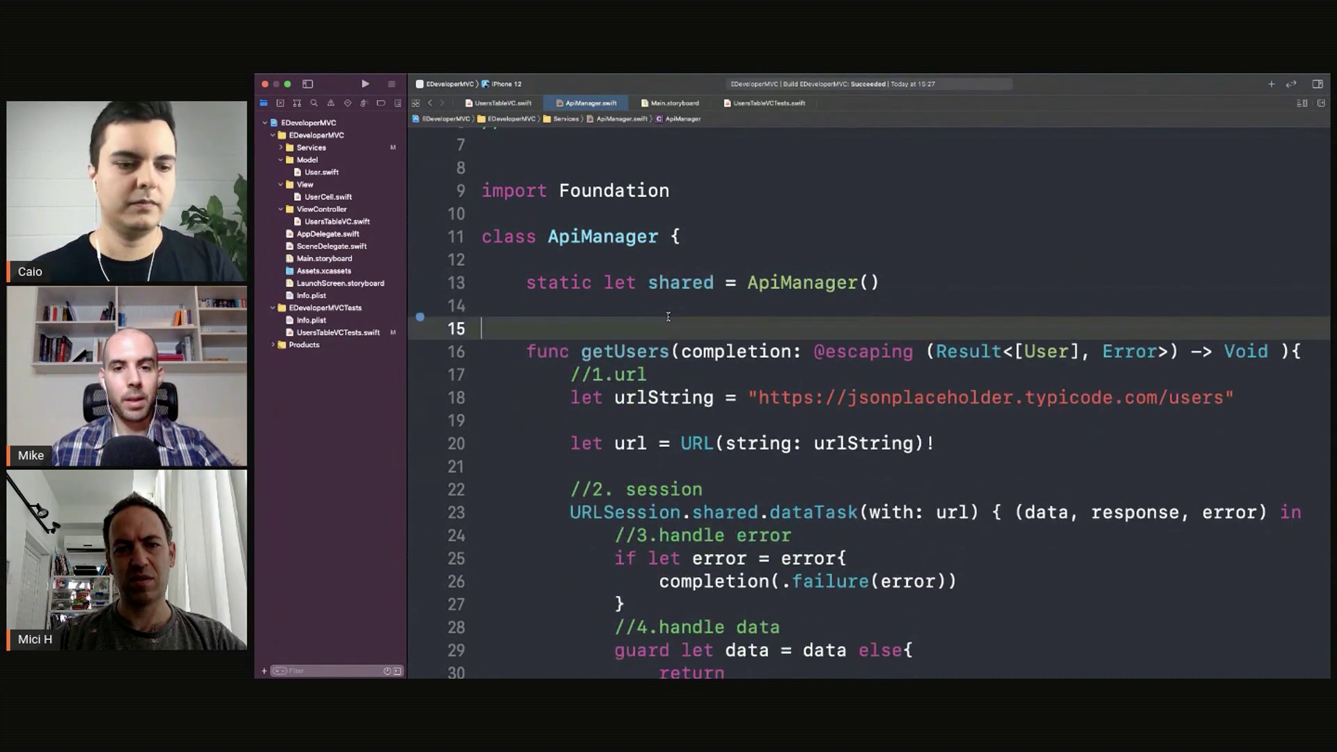
key(BackSpace)
click(612, 239)
double_click(612, 239)
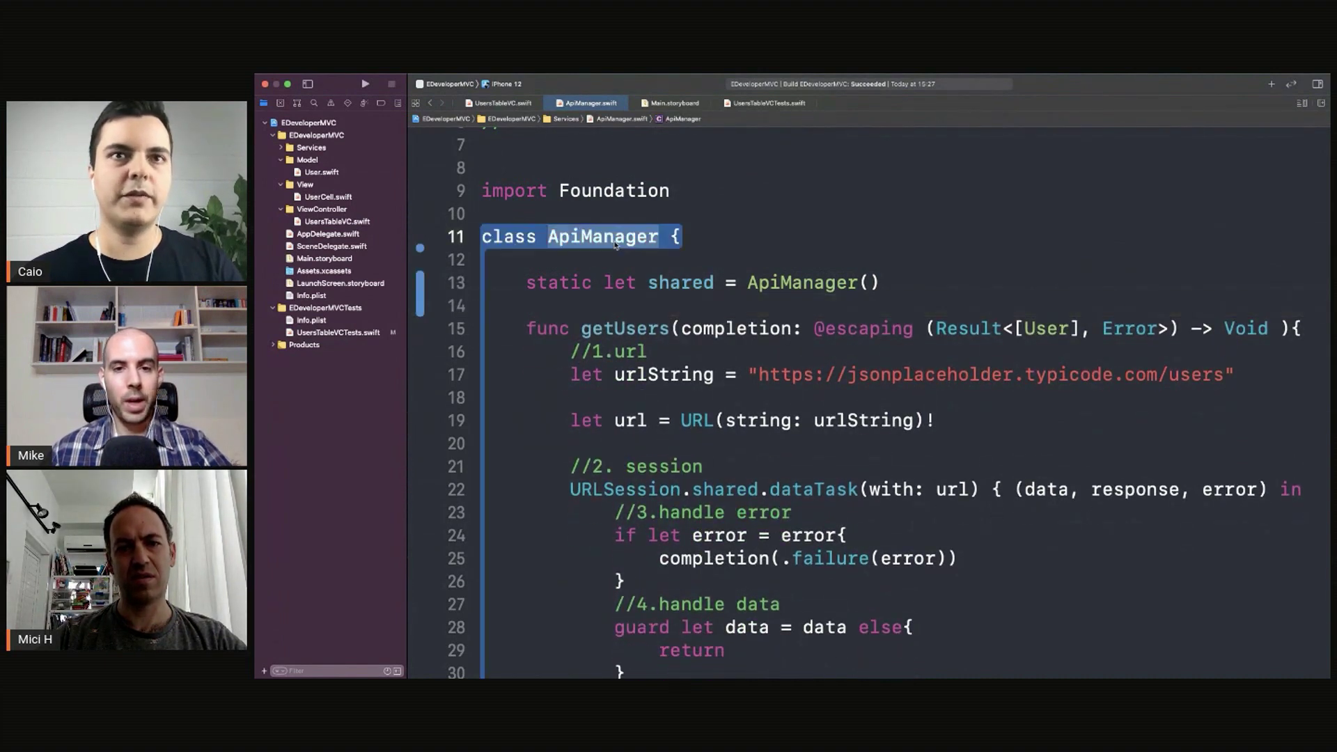
scroll(762, 449, down, 3)
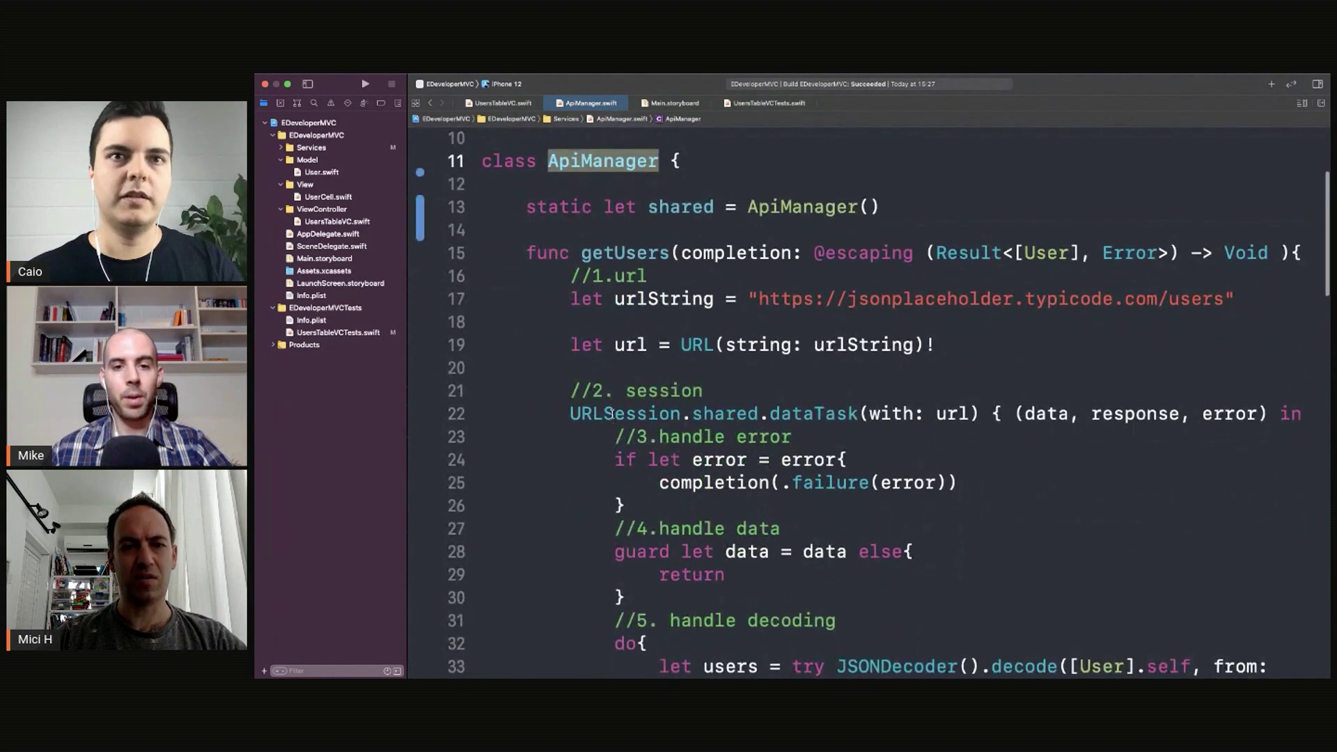
double_click(625, 413)
drag(625, 415, 731, 414)
click(739, 414)
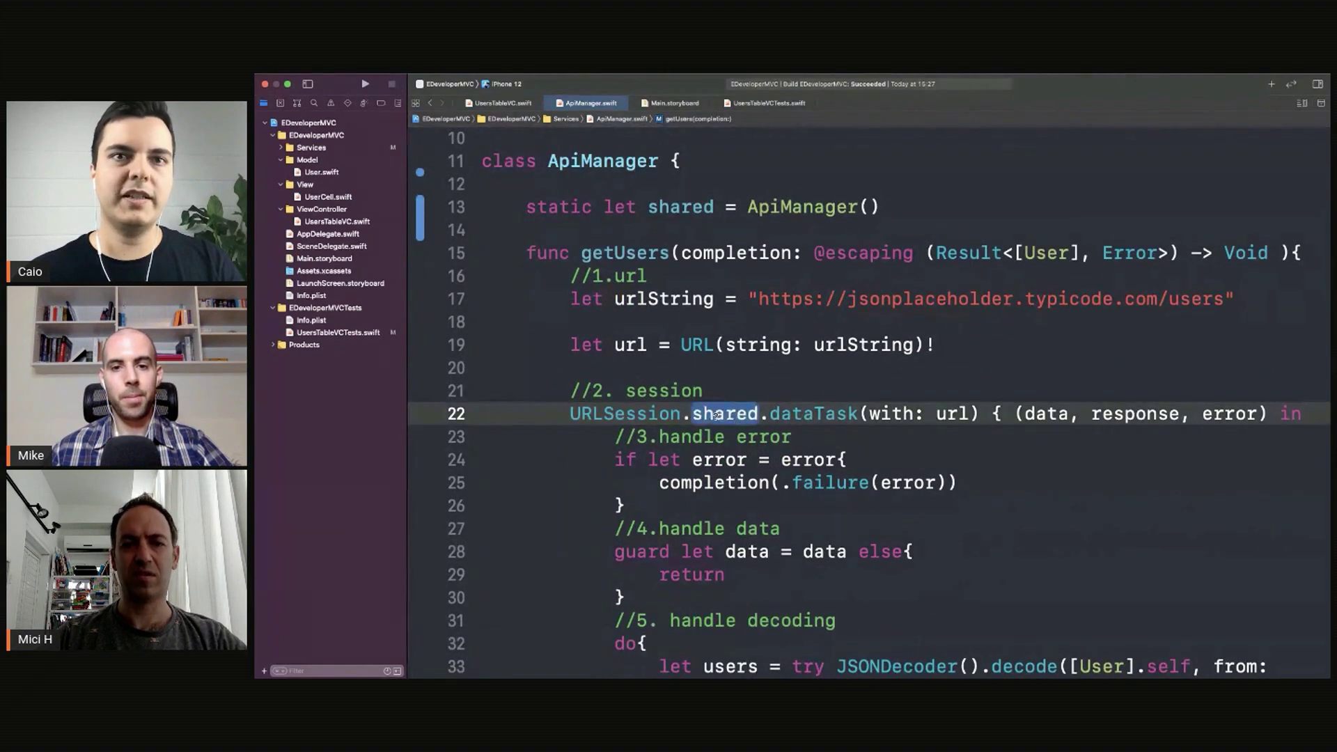
alt+click(726, 413)
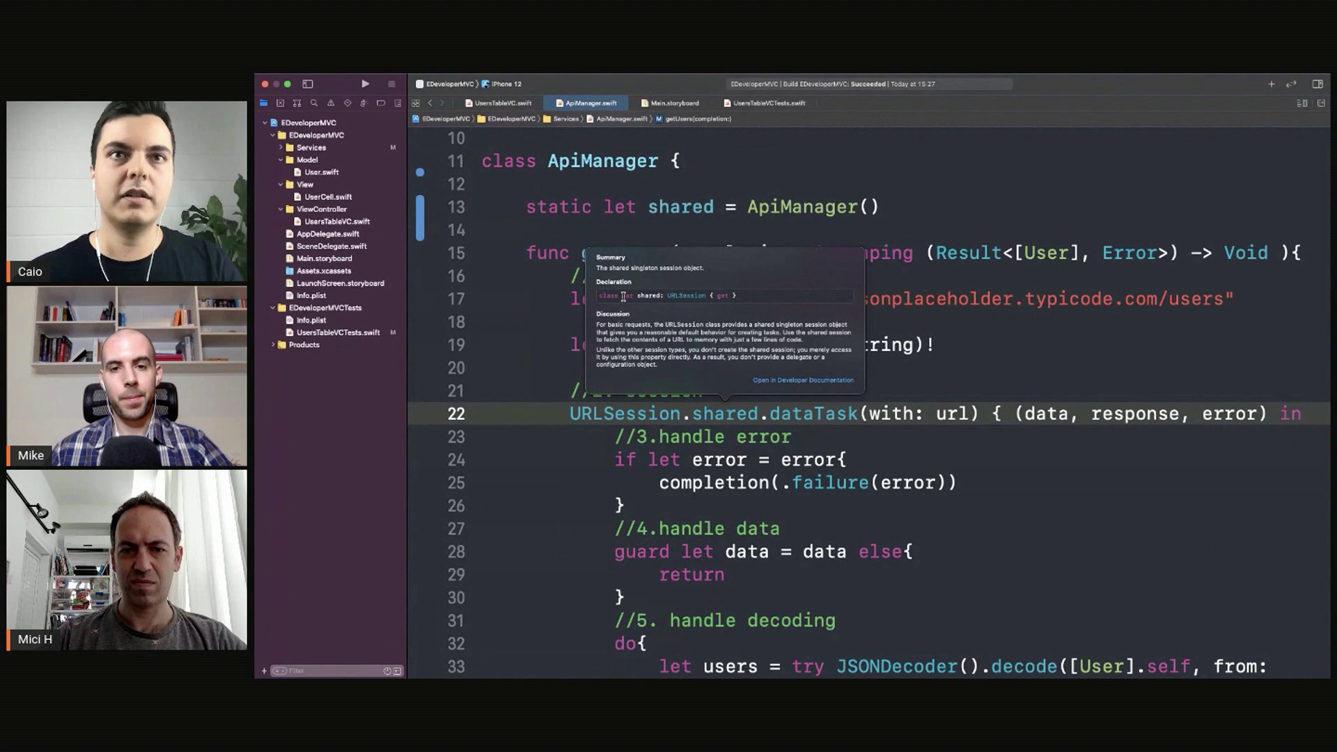
click(679, 413)
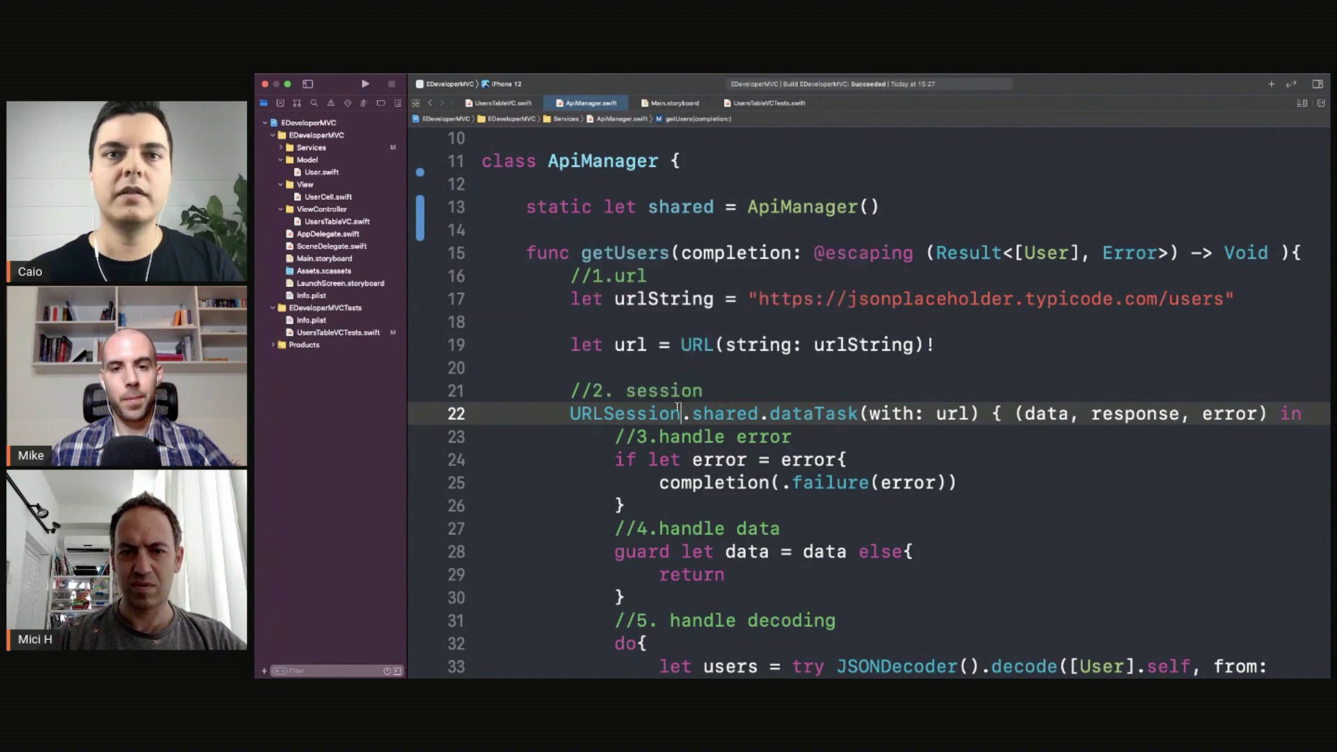
alt+click(734, 414)
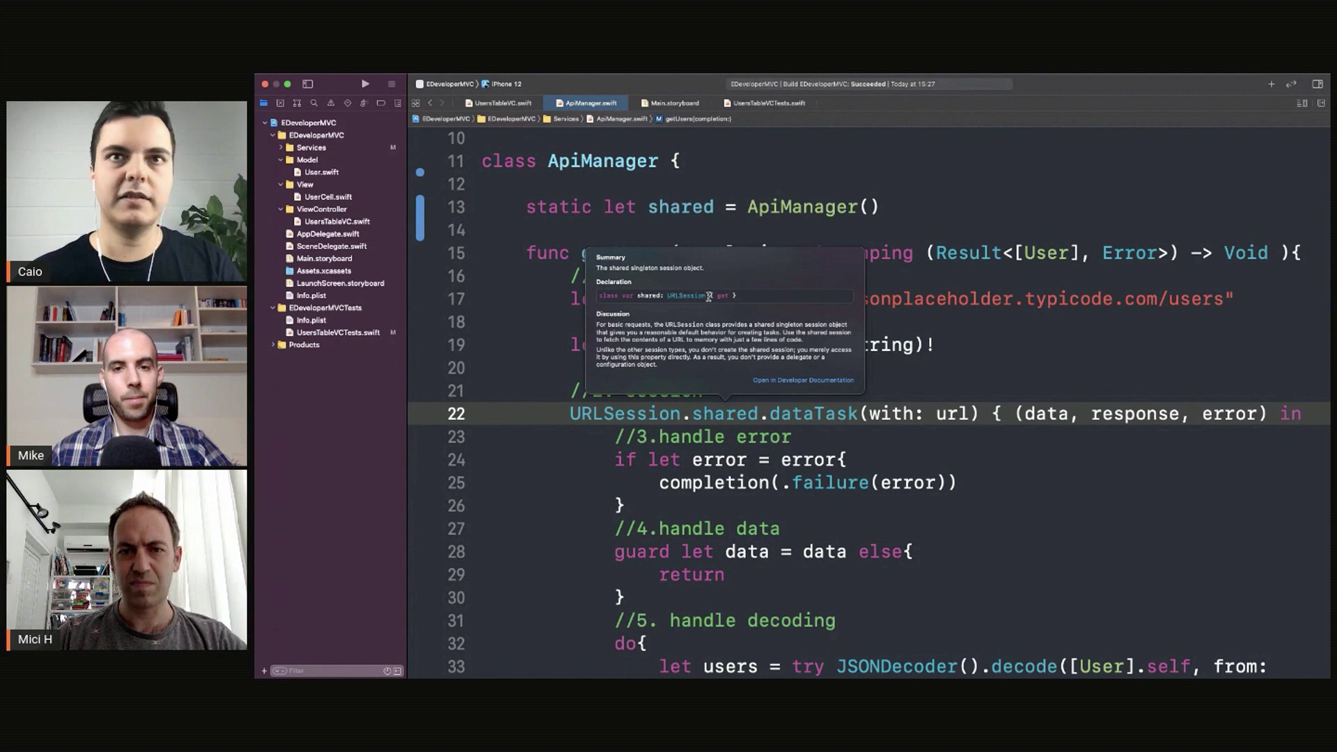
drag(708, 296, 808, 299)
click(685, 414)
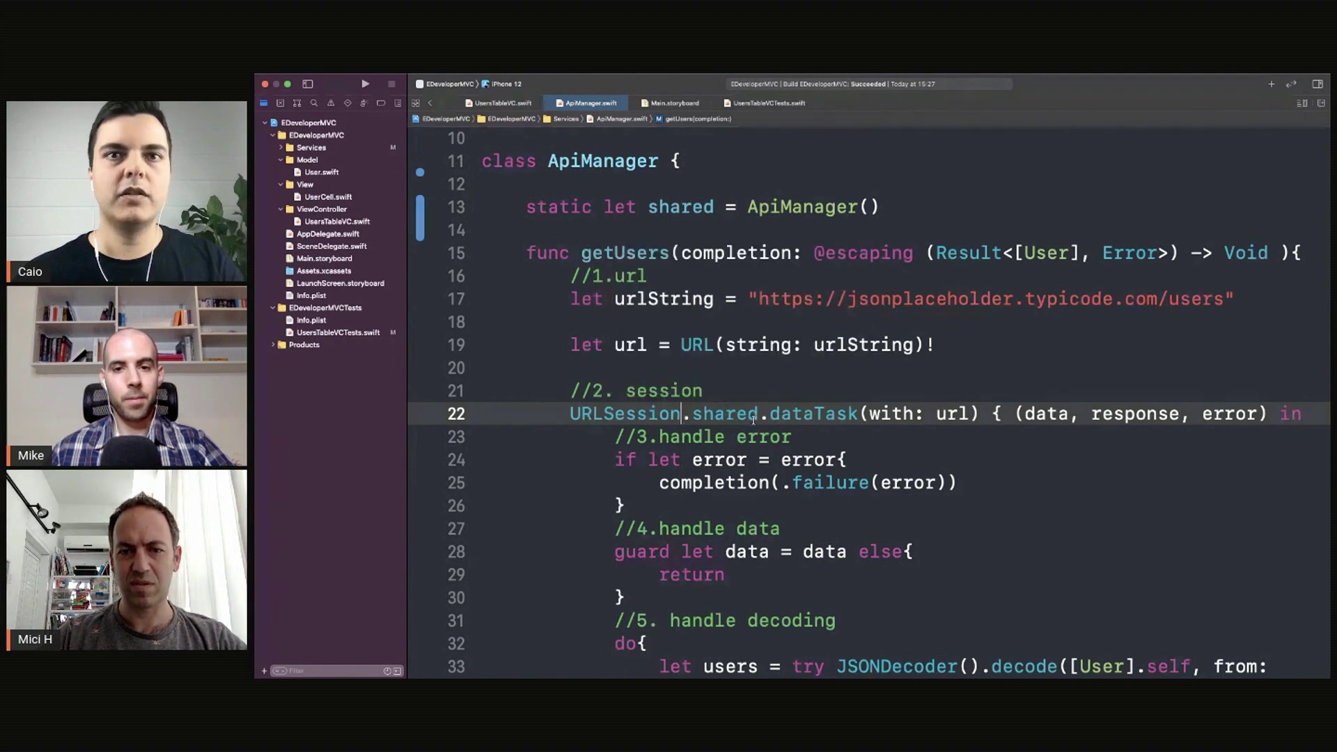
double_click(726, 413)
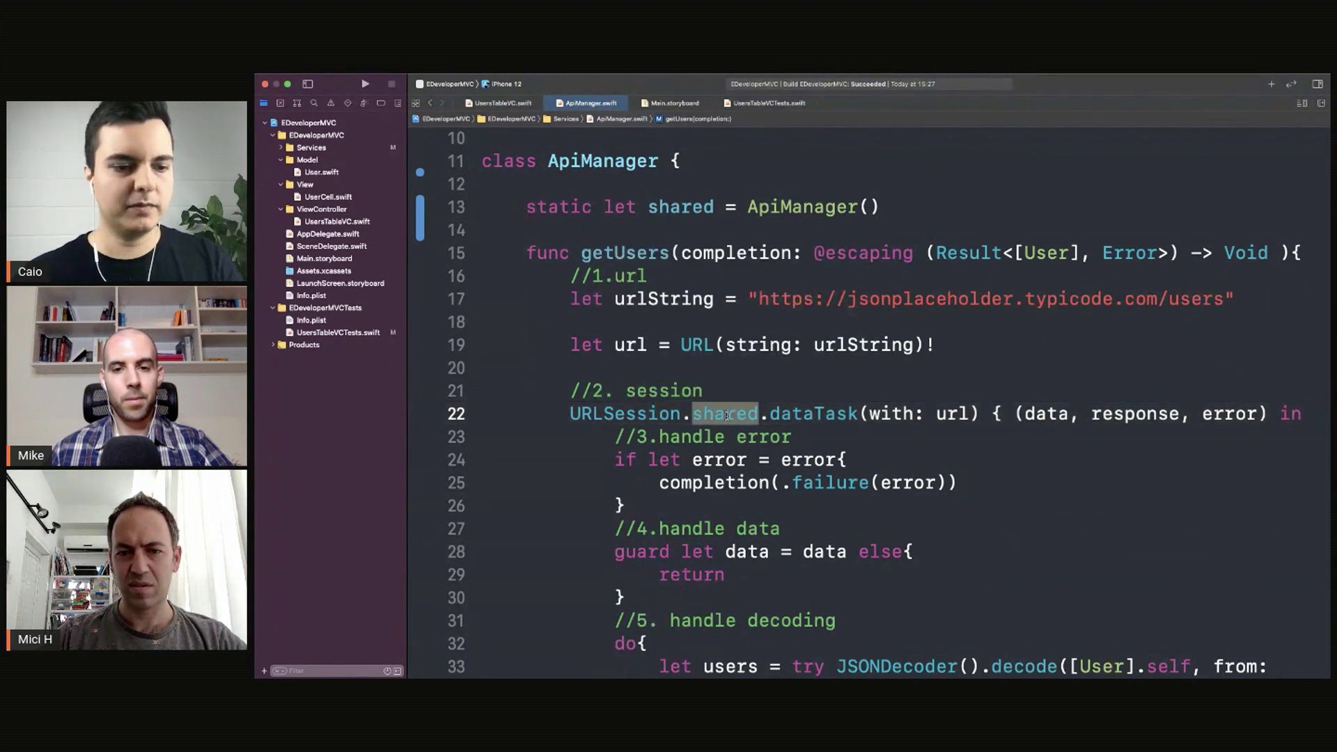
double_click(627, 414)
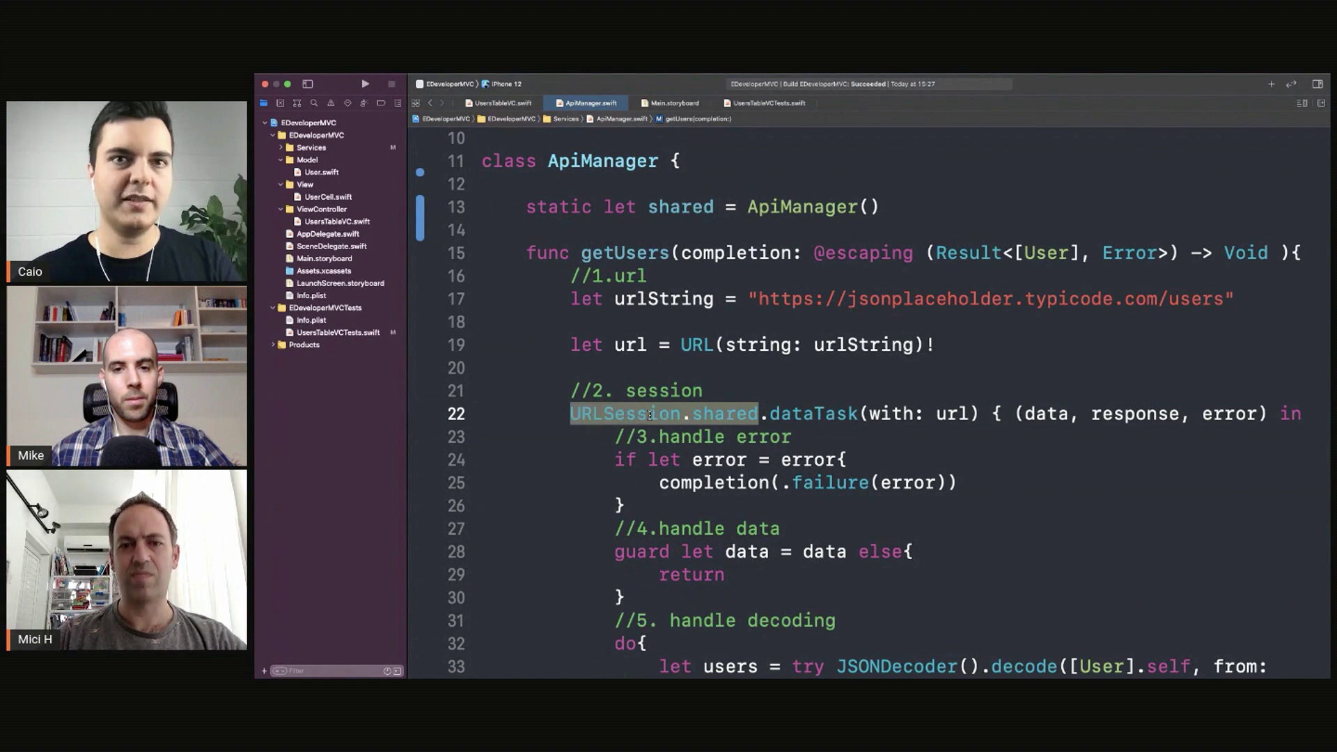
click(731, 368)
text(URLSession()
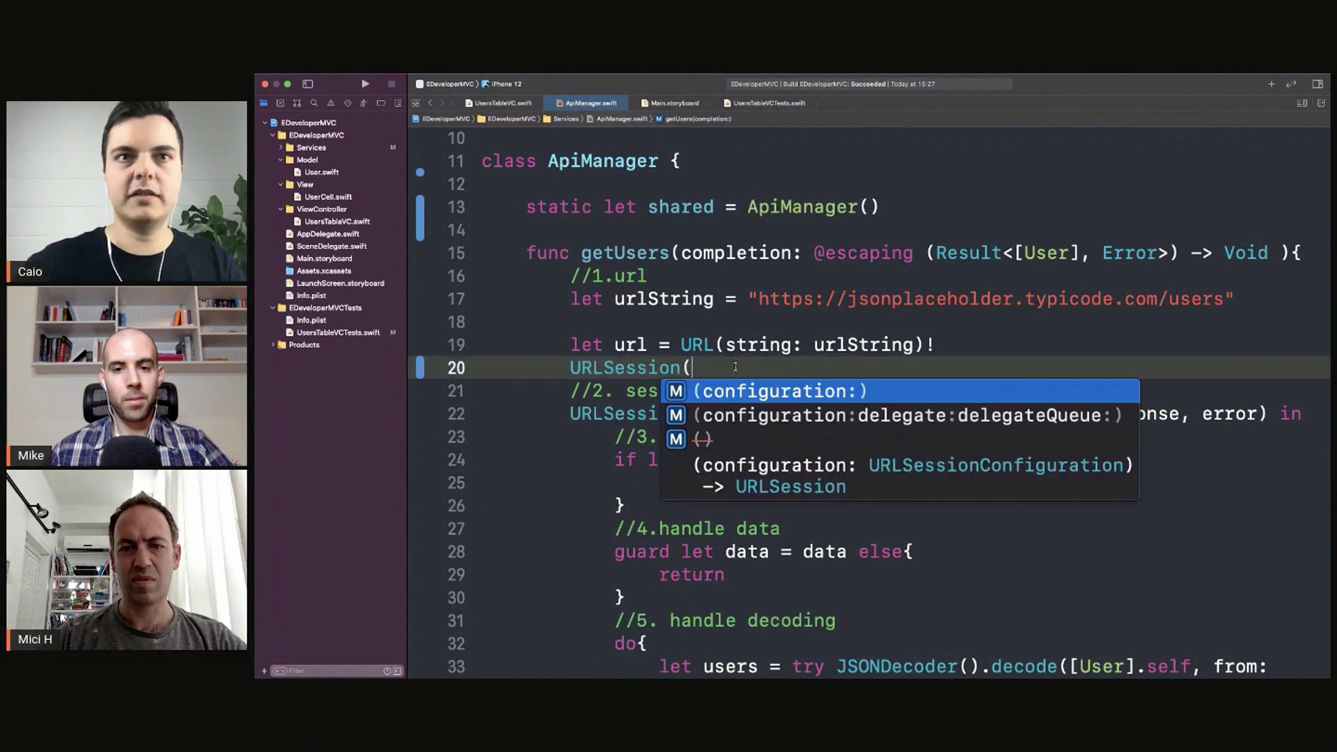
key(Return)
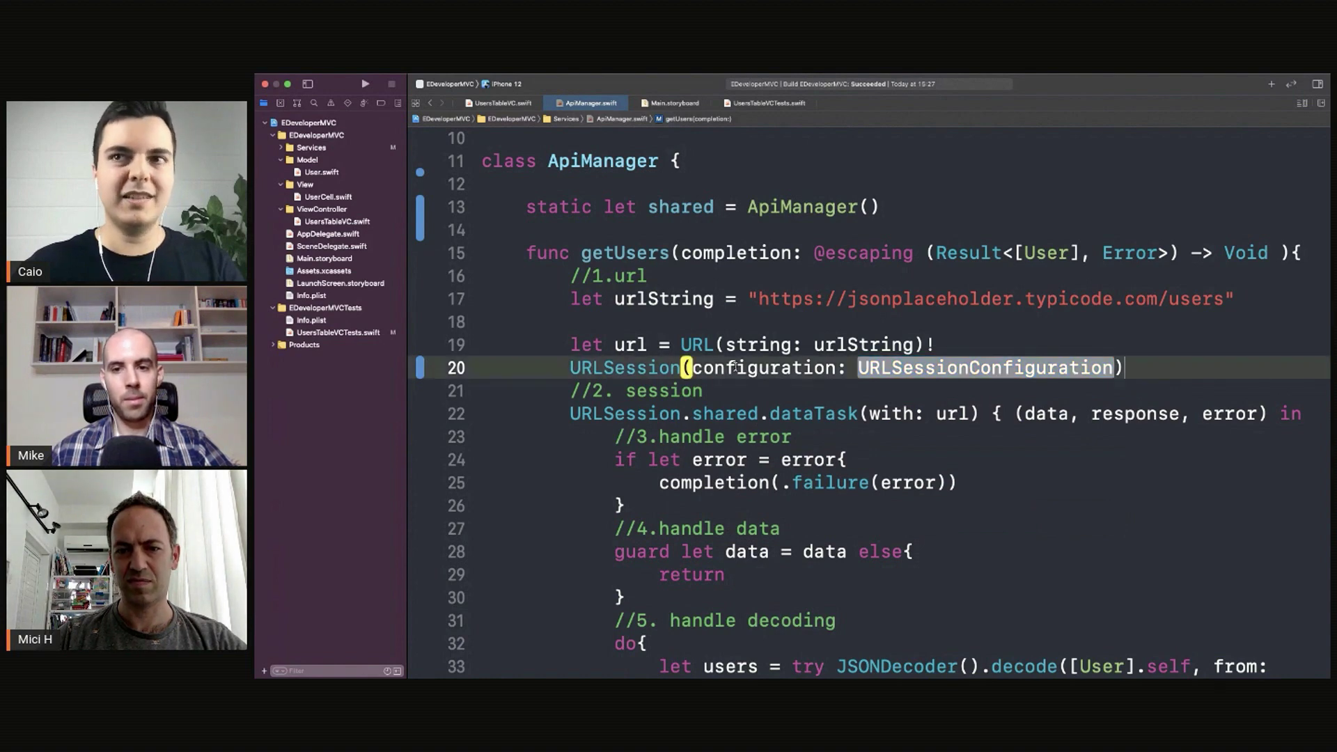
key(super+z)
key(super+z)
key(Return)
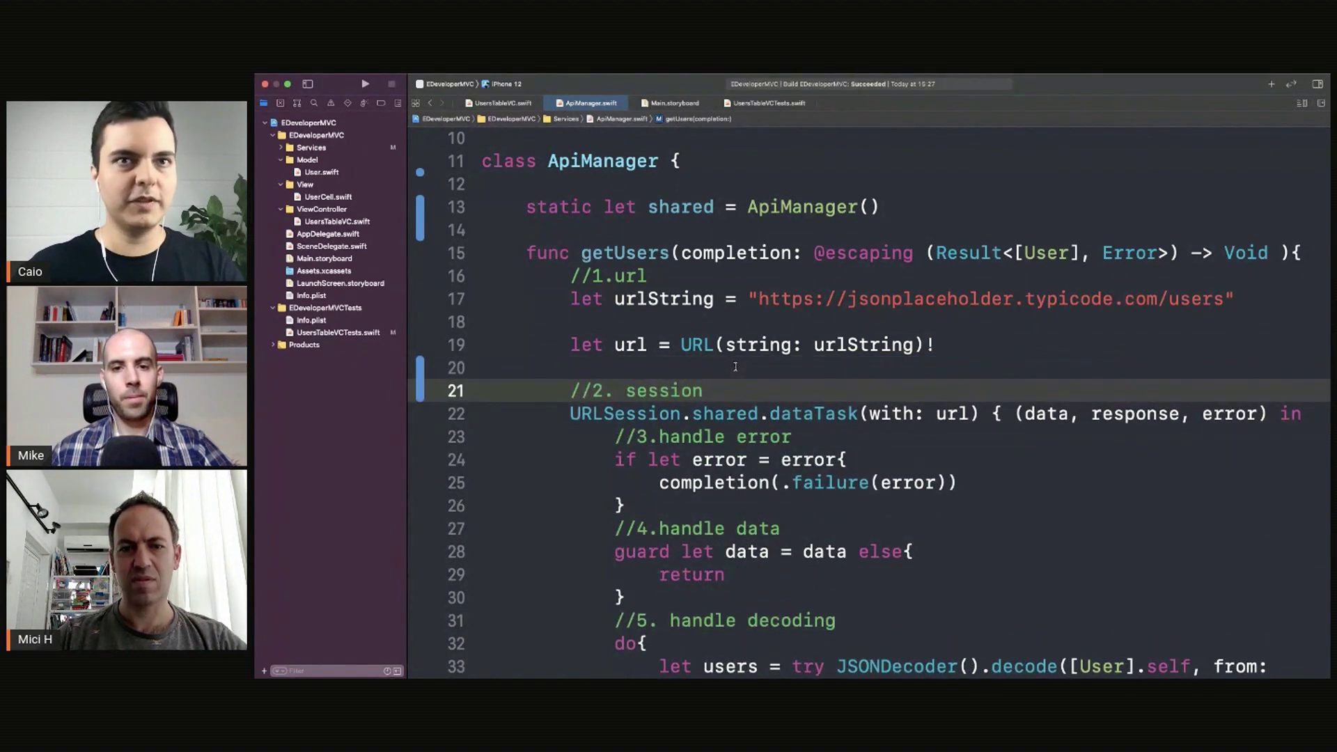
key(Up)
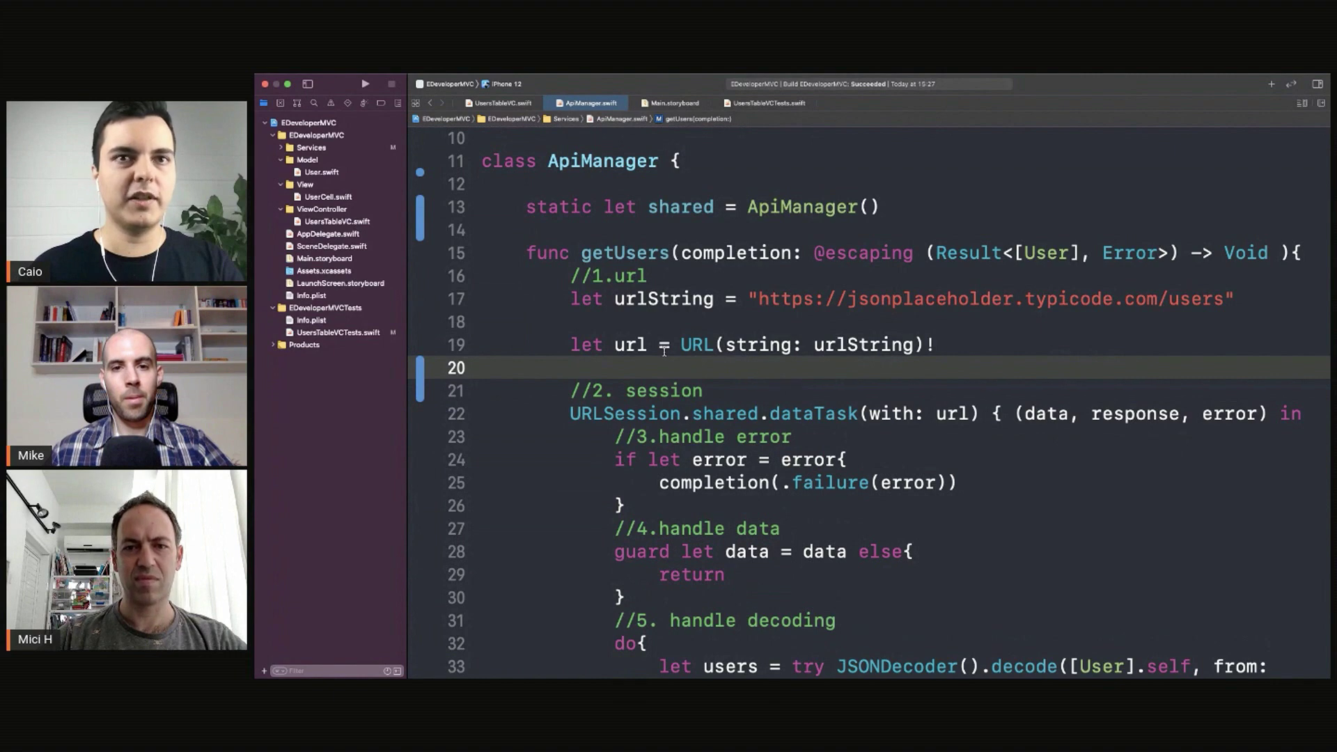
drag(571, 415, 742, 414)
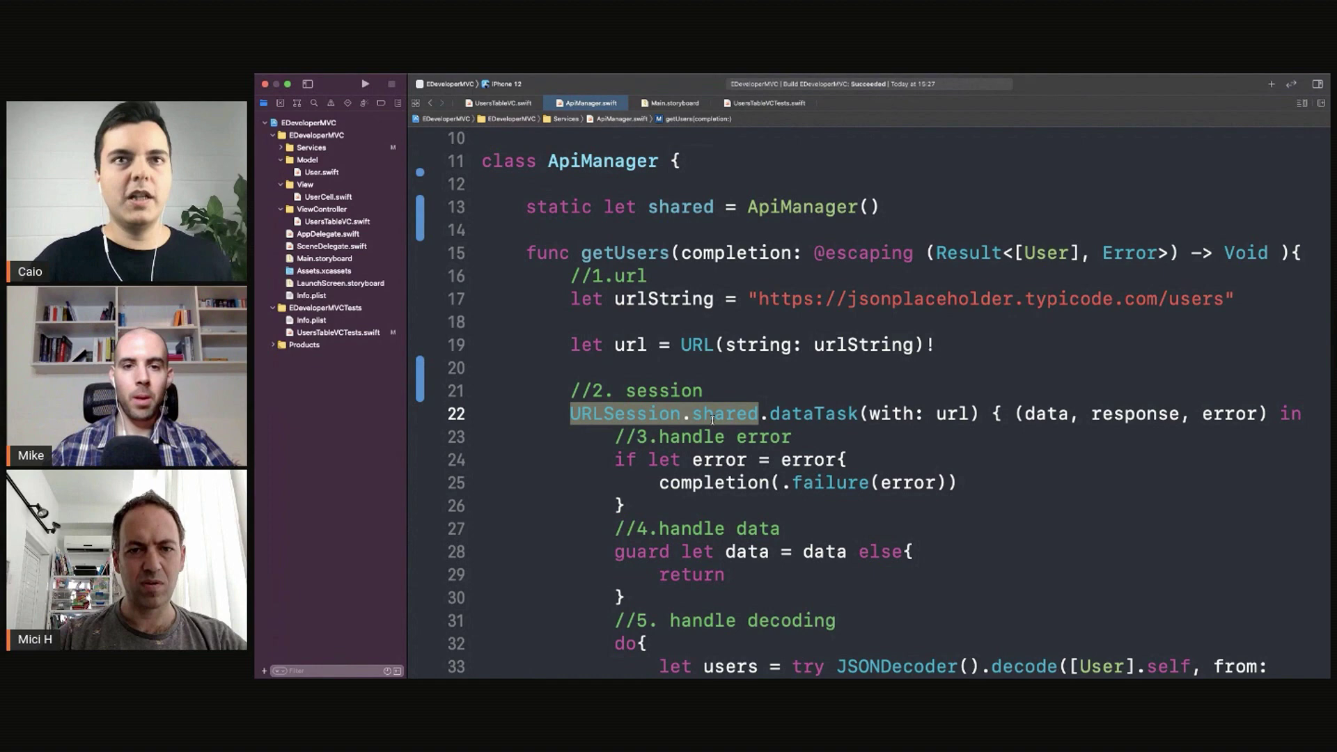
click(642, 227)
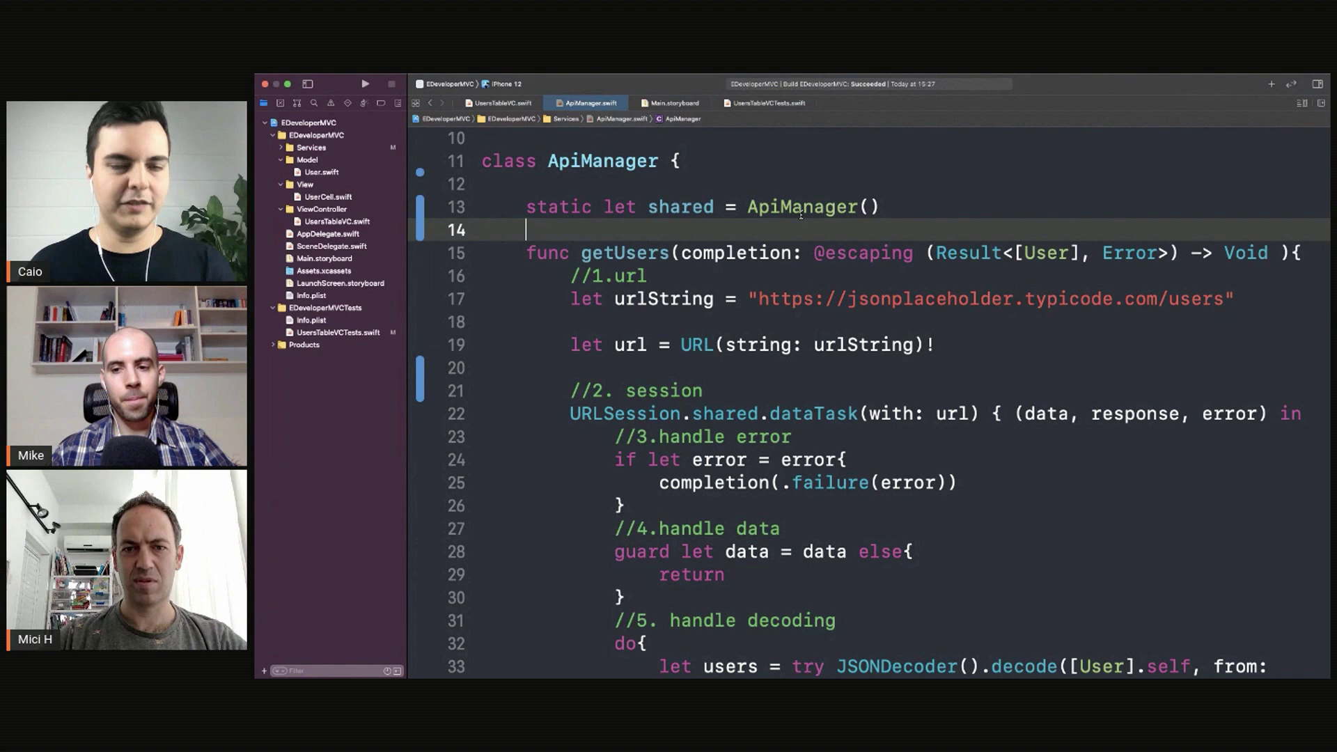
double_click(682, 205)
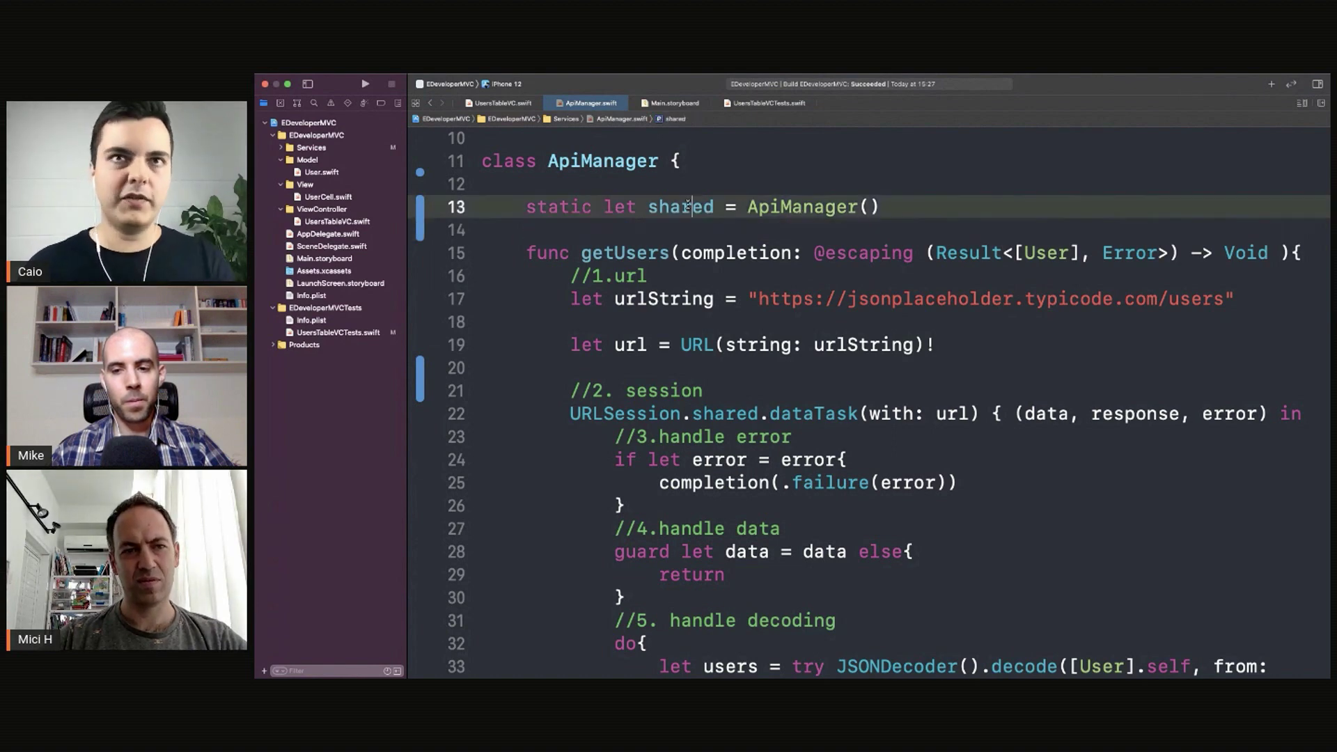
click(673, 253)
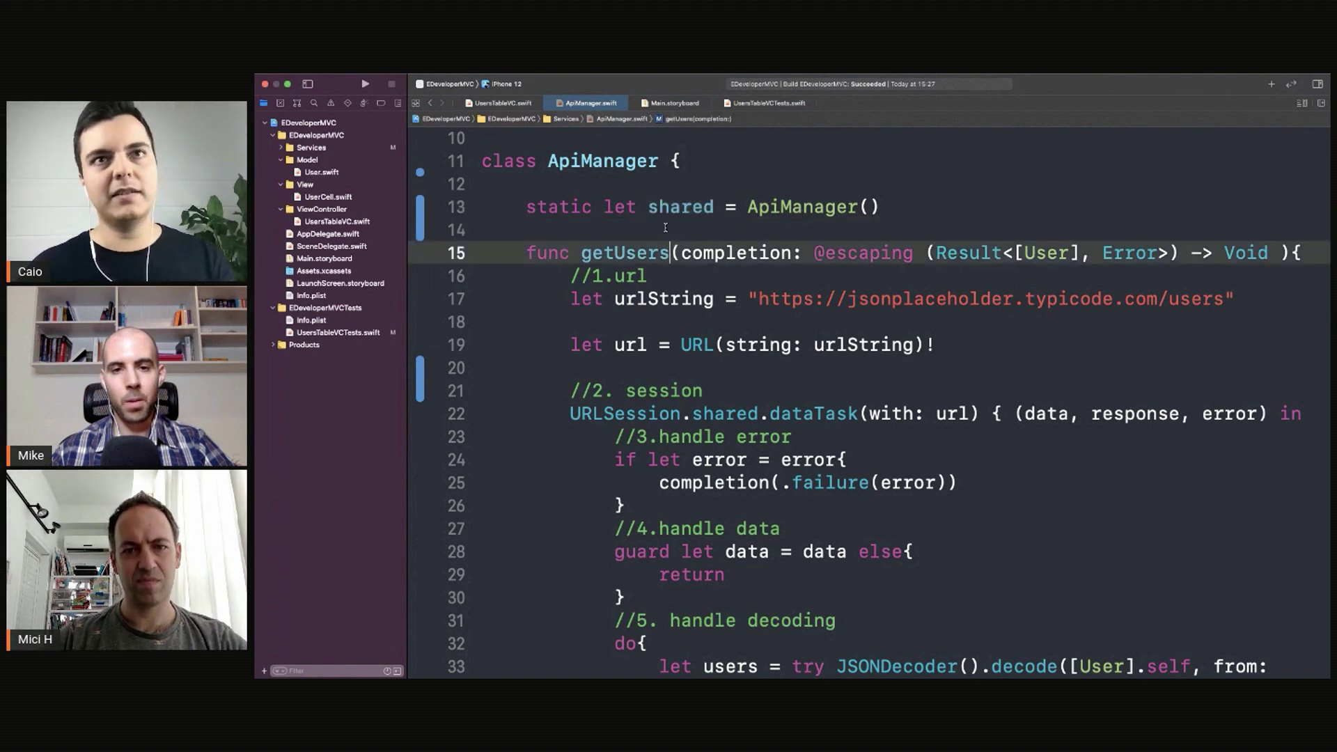
click(663, 229)
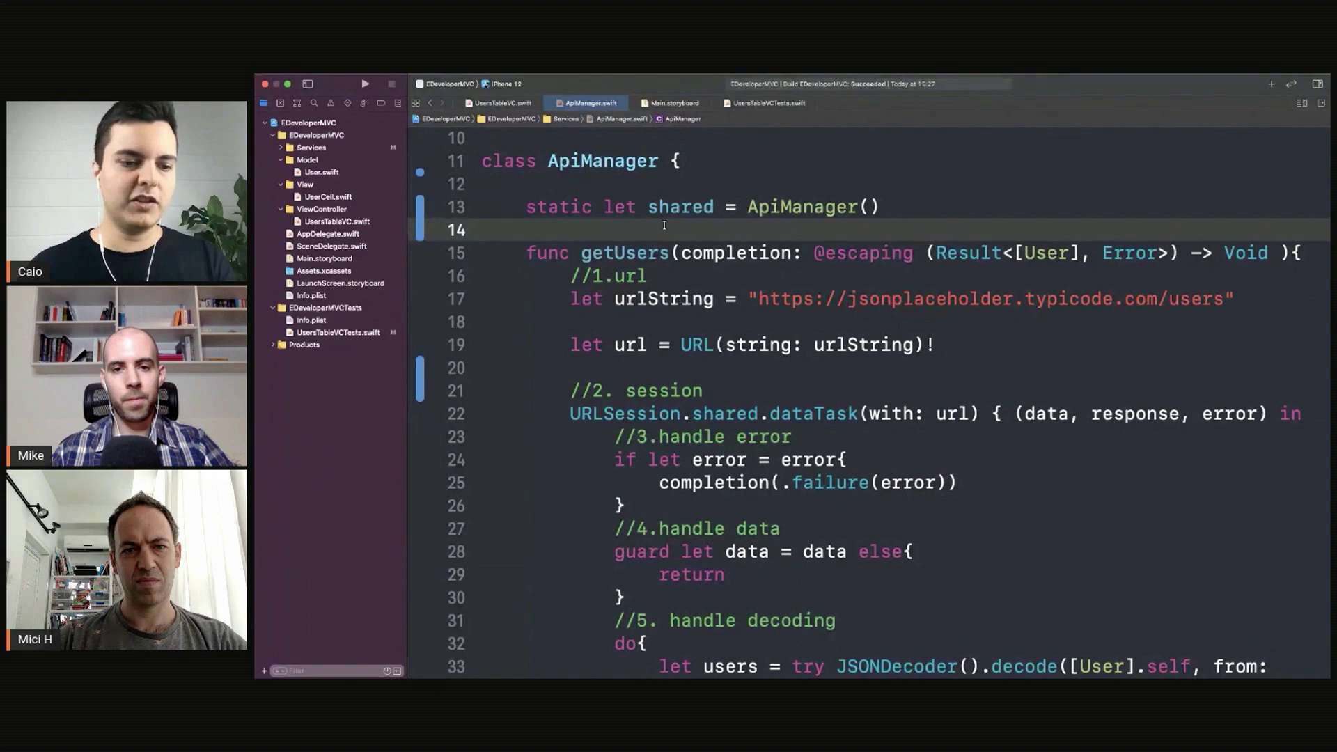